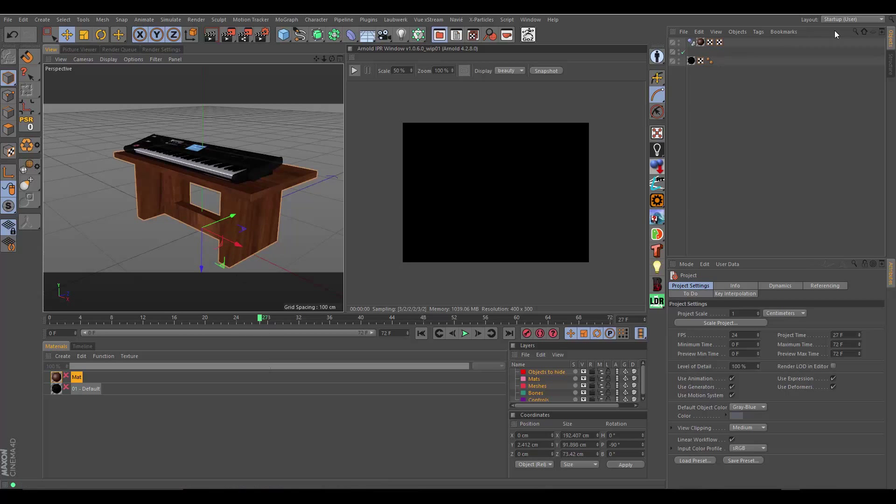
Open the Content Browser and go to the Presets > Video Copilot - Sound & Music folder
key(shift+F8)
drag(209, 57, 228, 39)
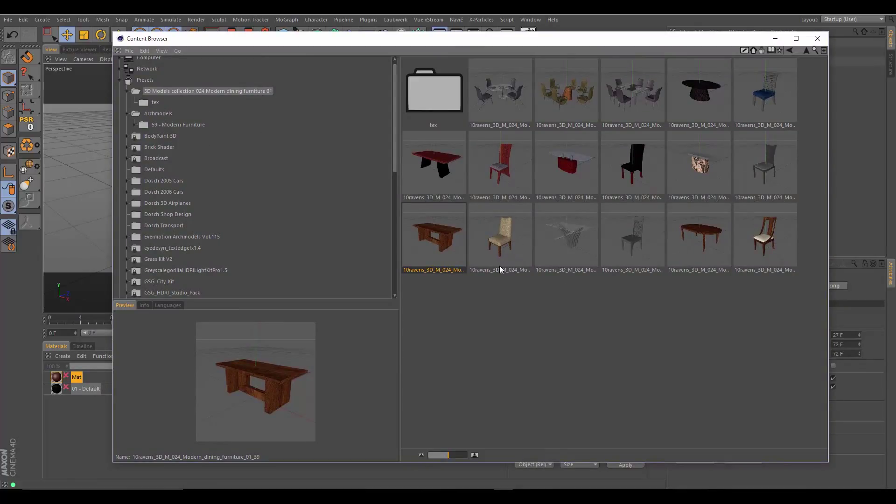
scroll(280, 210, down, 5)
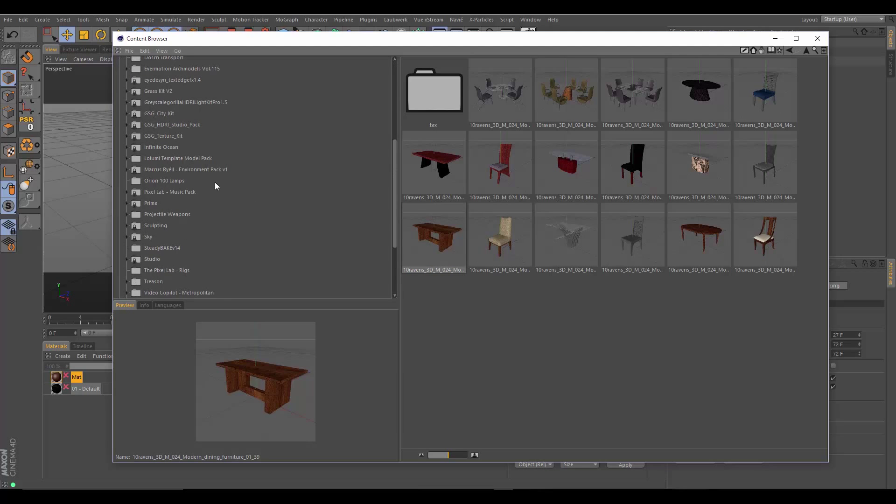
scroll(214, 200, down, 3)
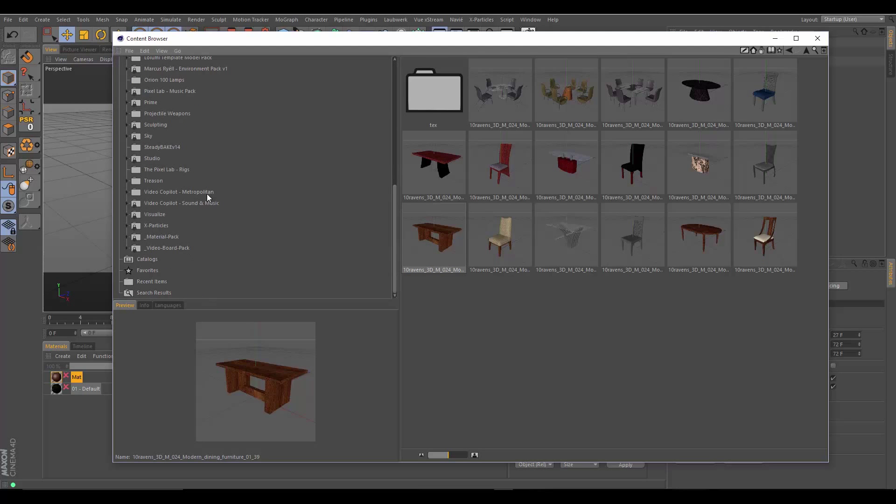
click(196, 204)
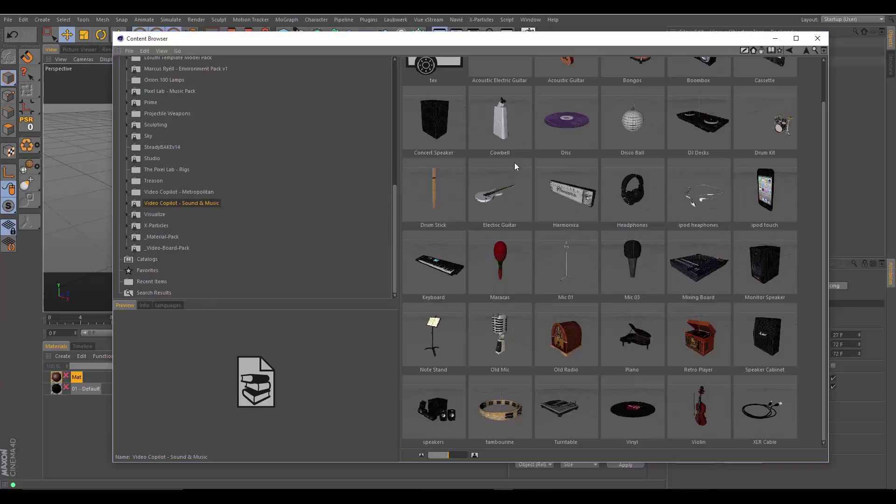
Preview the Keyboard model from the Sound & Music presets, then close the browser
scroll(567, 265, up, 2)
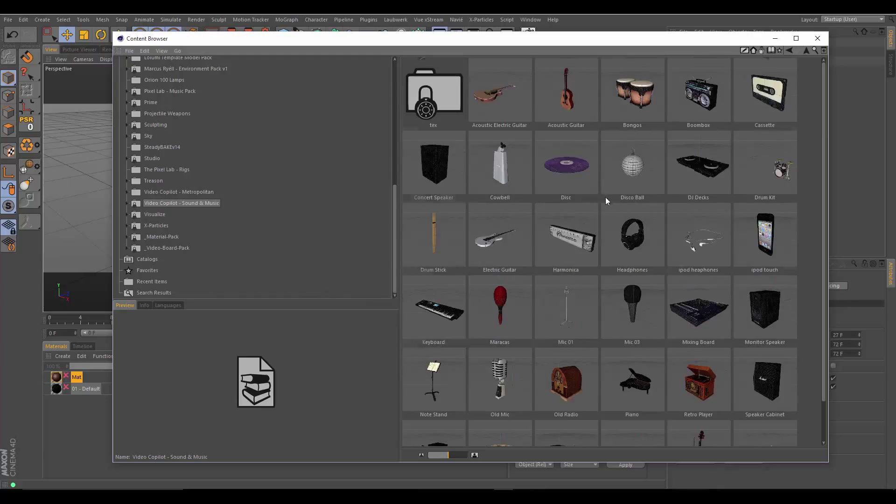
scroll(602, 234, down, 2)
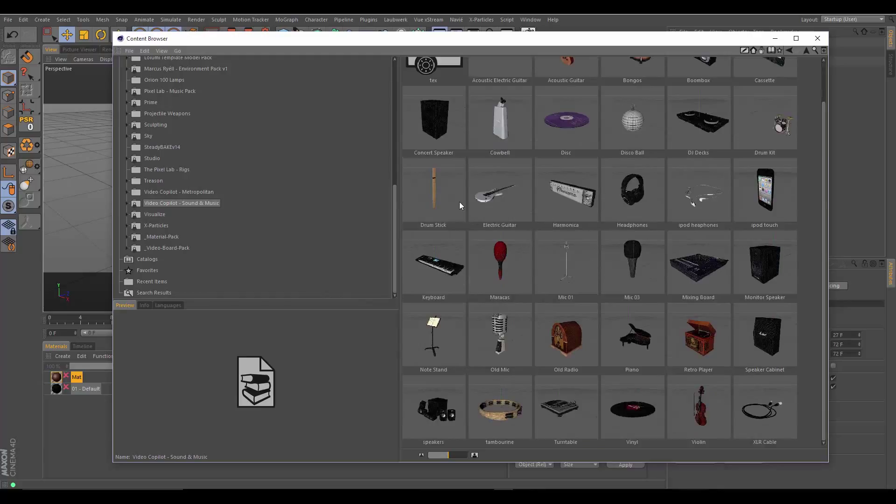
click(446, 276)
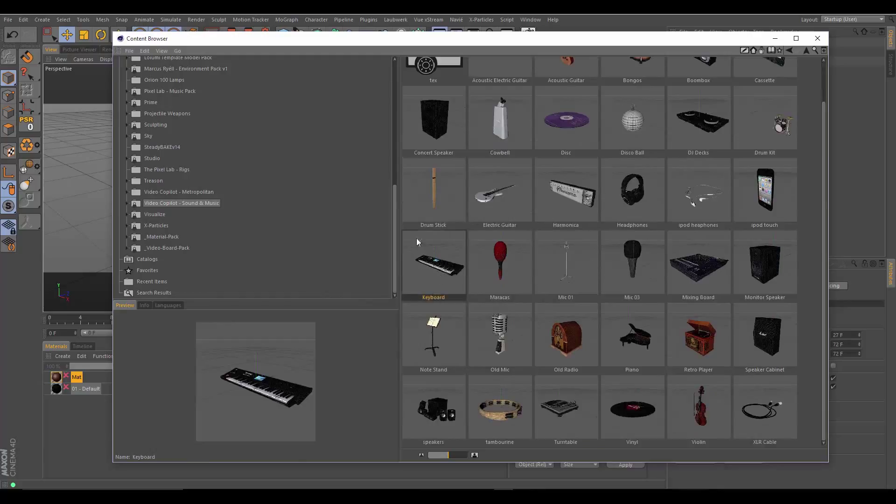
drag(363, 42, 380, 60)
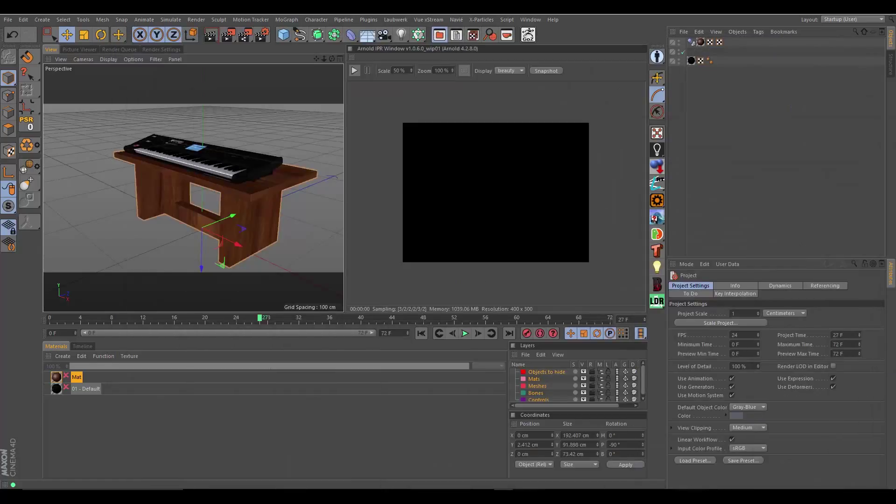
click(8, 19)
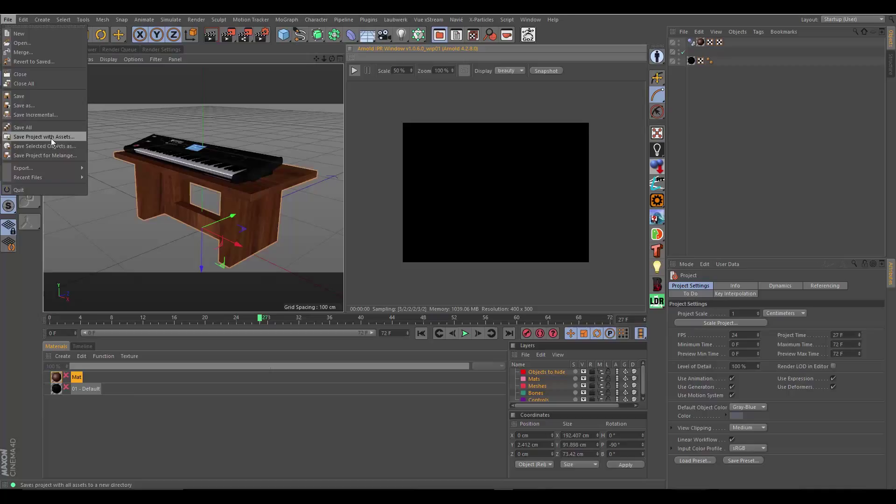
click(286, 20)
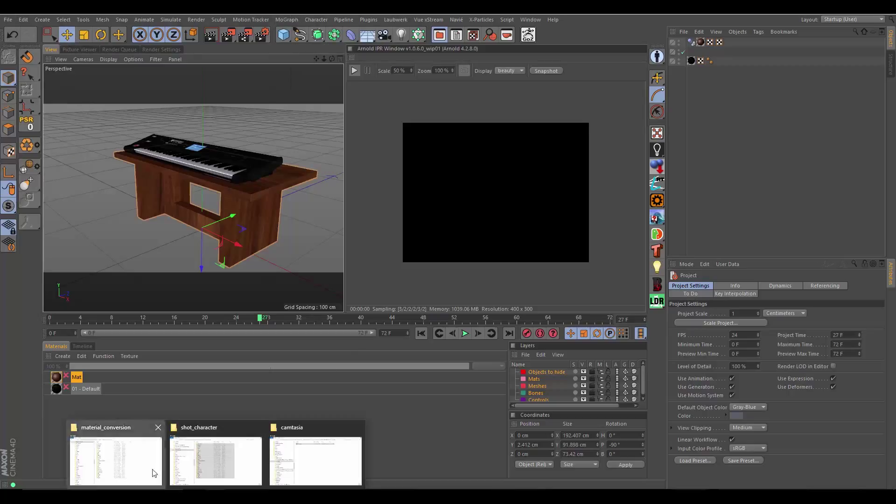
key(alt+Tab)
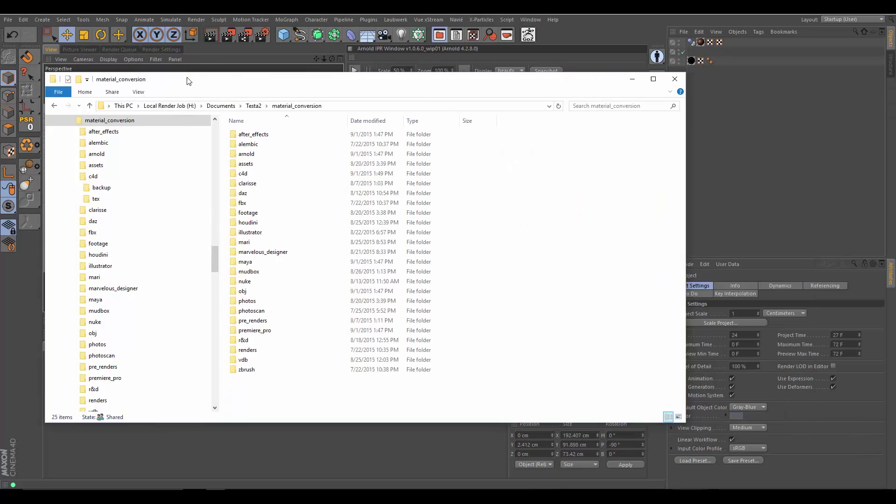
click(283, 122)
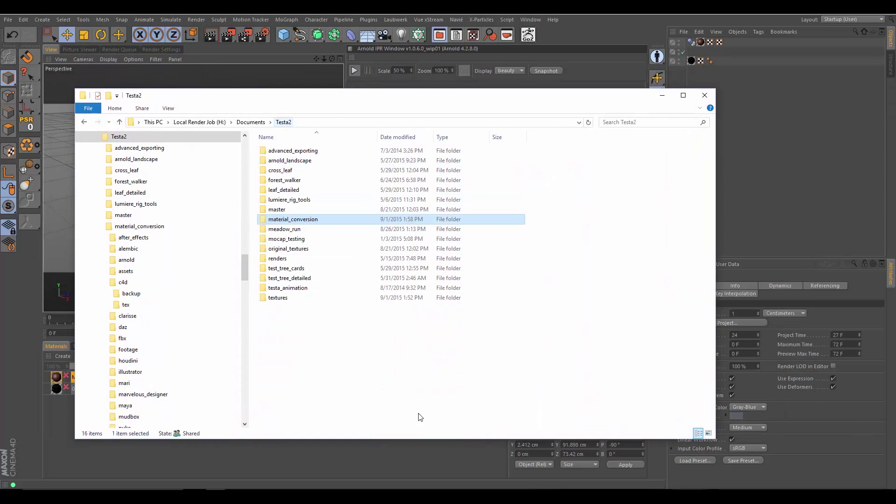
double_click(283, 297)
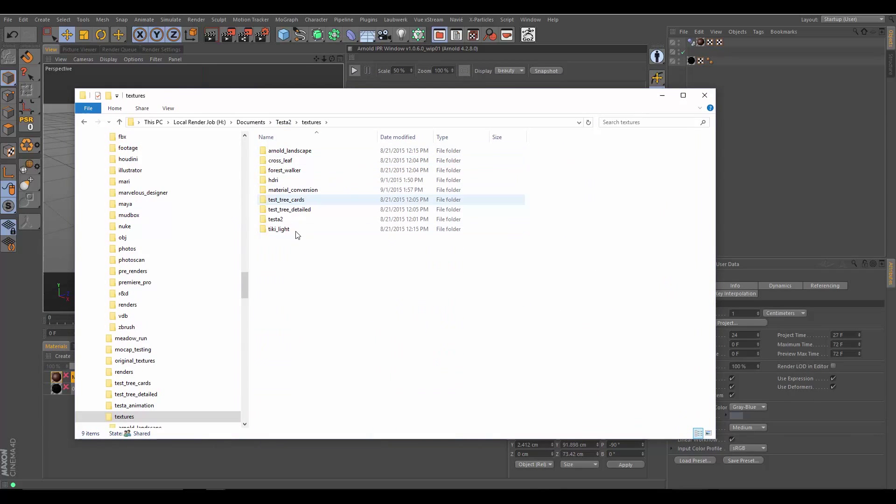
double_click(378, 191)
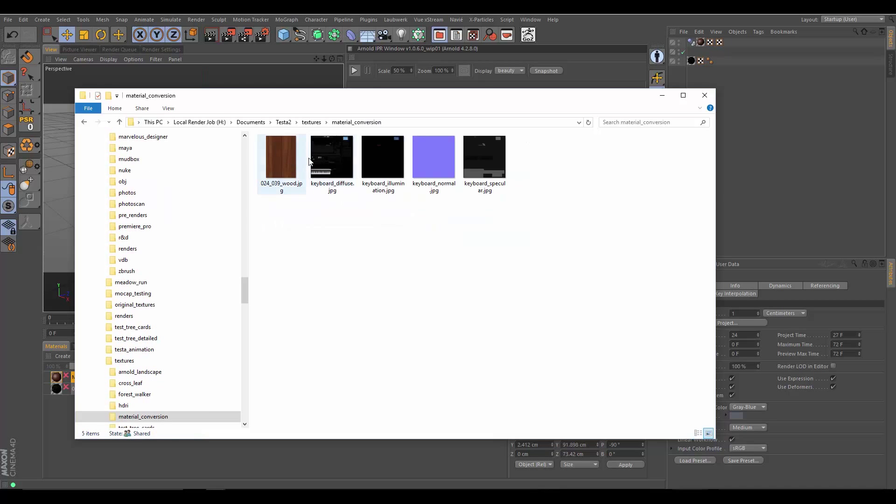
click(282, 164)
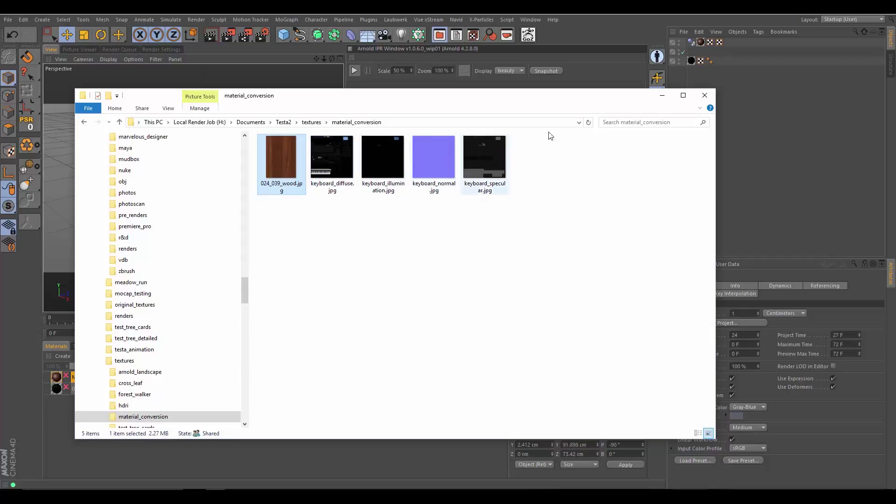
click(662, 95)
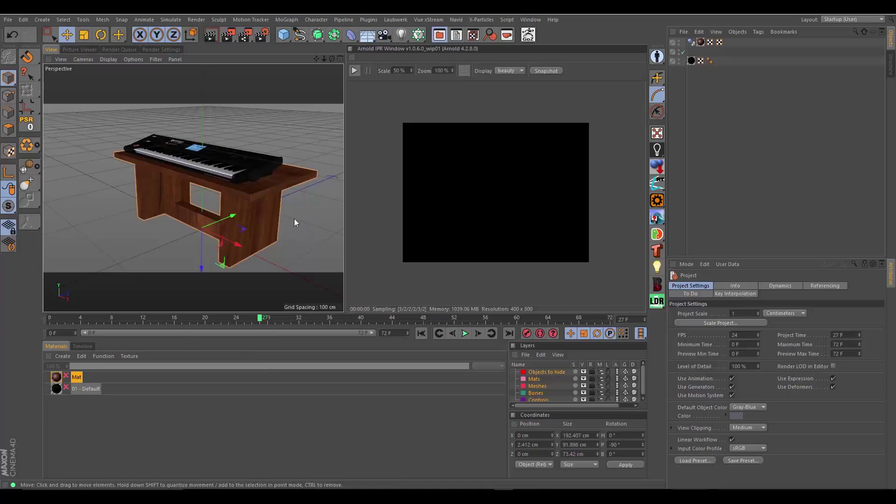
Start the Arnold IPR and orbit the keyboard-and-desk scene to check several angles, including a lower frontal view
click(354, 71)
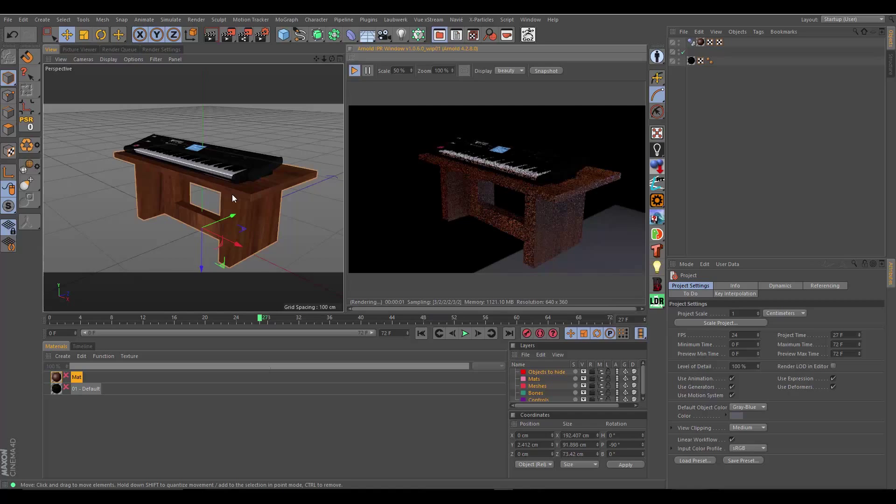
alt+drag(232, 194, 303, 173)
scroll(236, 200, down, 10)
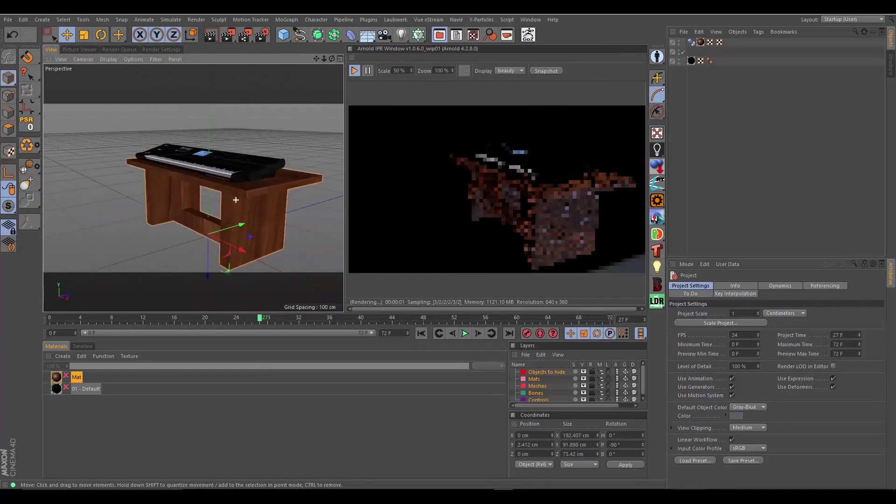
alt+drag(236, 200, 330, 214)
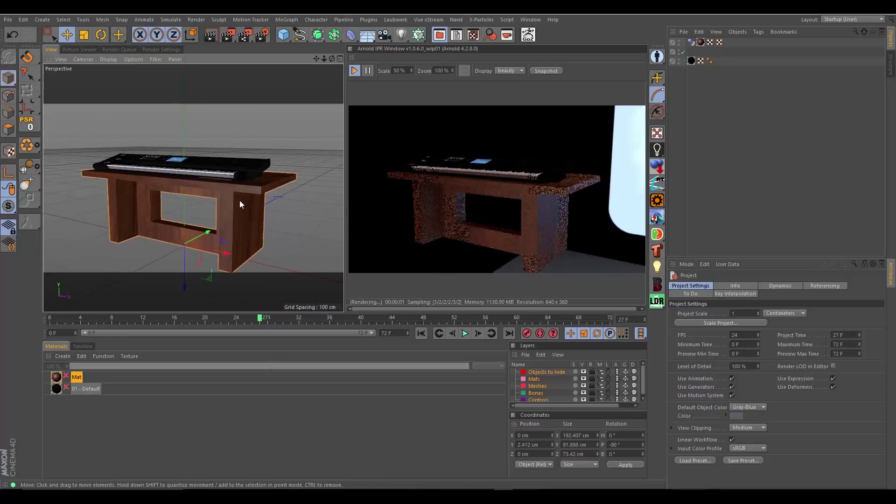
mouse_move(239, 200)
alt+mouse_down()
mouse_move(216, 215)
mouse_move(230, 201)
alt+mouse_up()
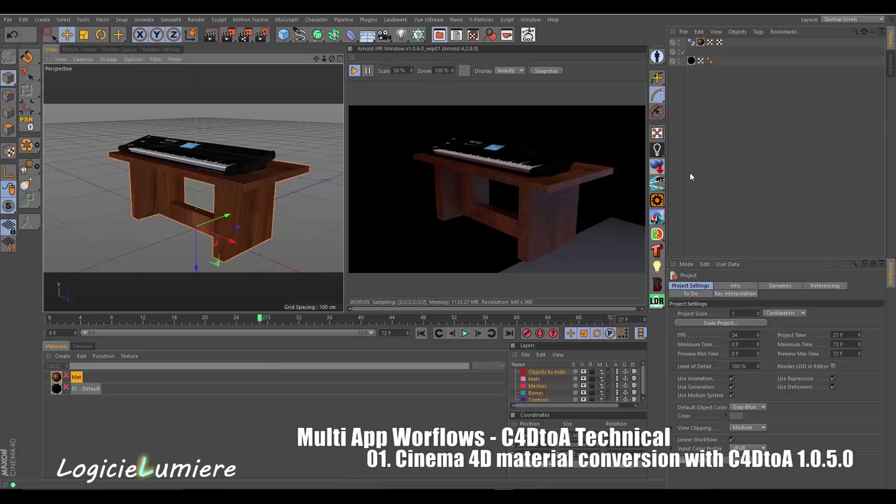
Widen the Object Manager name column and inspect the objects' texture tags, including the table's wood tag
drag(688, 173, 782, 161)
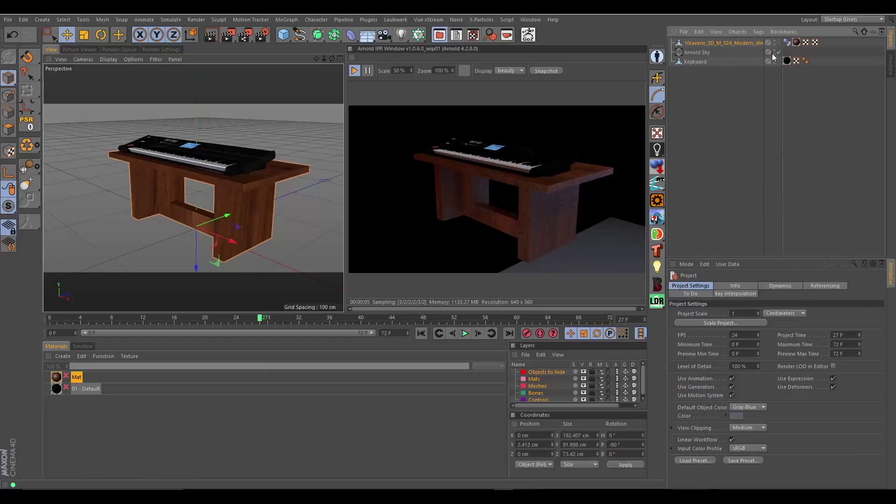
click(795, 43)
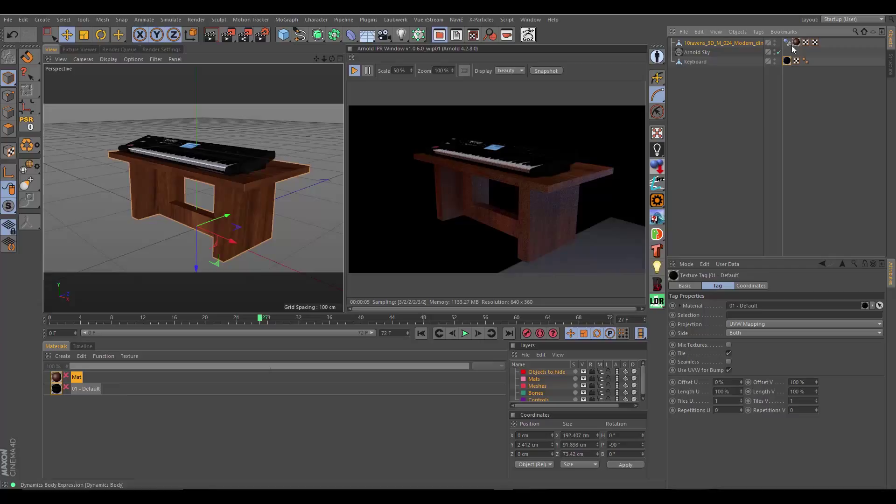
click(805, 43)
Review Mat's Reflectance, Default Specular and Illumination settings, then the Keyboard's 01 - Default tag
click(73, 377)
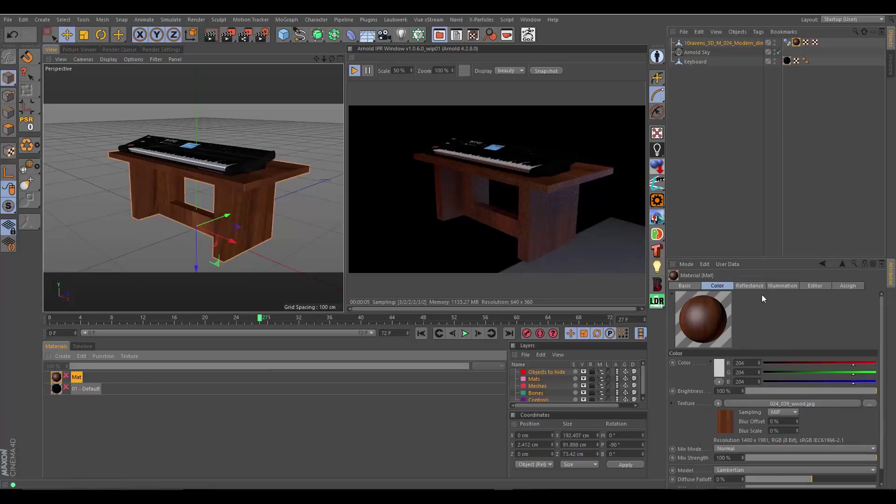
click(751, 287)
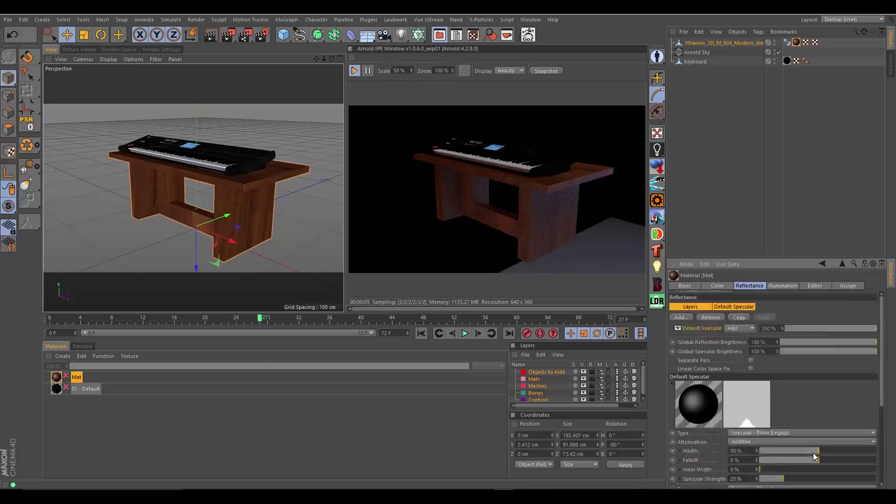
scroll(812, 335, up, 3)
click(733, 307)
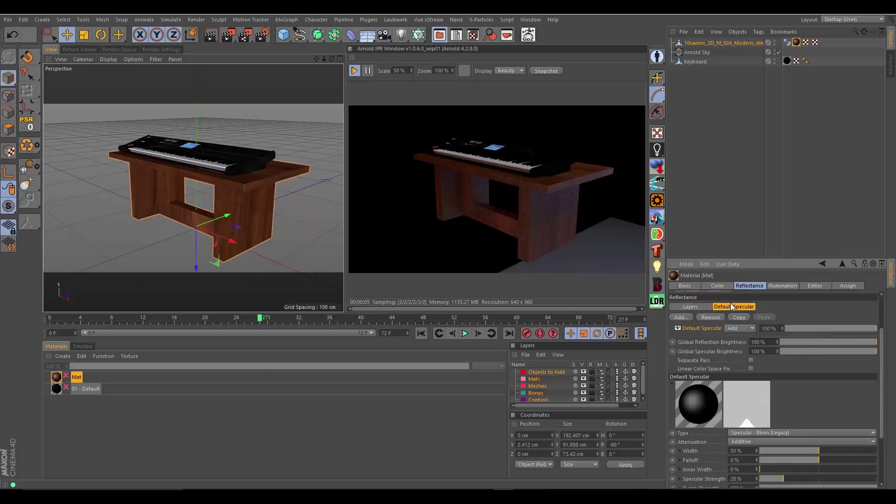
click(783, 288)
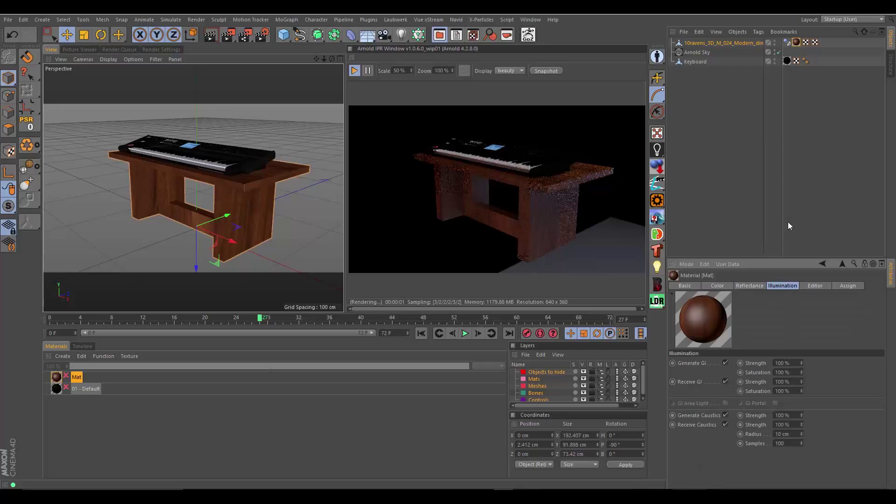
click(747, 285)
click(787, 61)
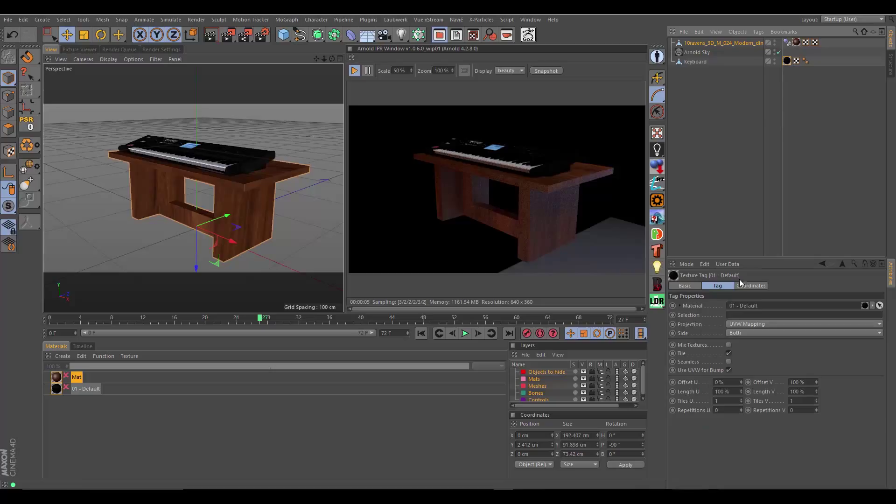
Review 01 - Default's Luminance (keyboard_illumination.jpg), Normal and Reflectance channels, then stop the Arnold IPR
click(76, 389)
click(749, 285)
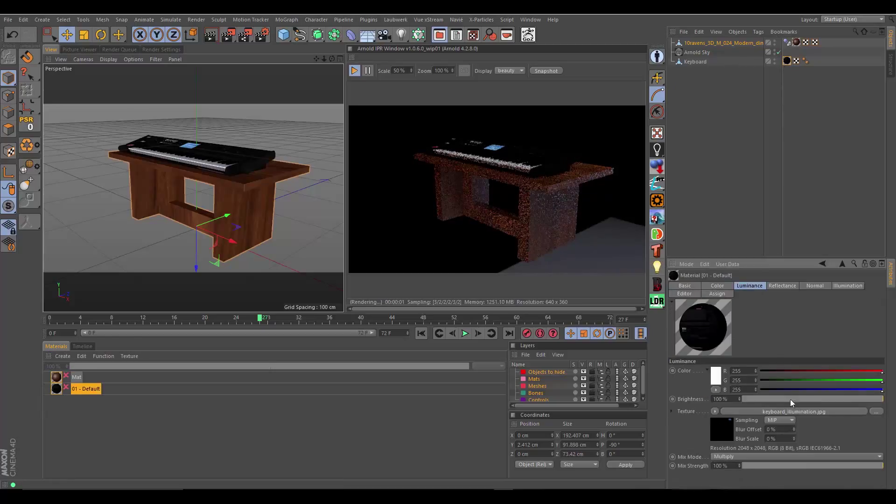
click(814, 285)
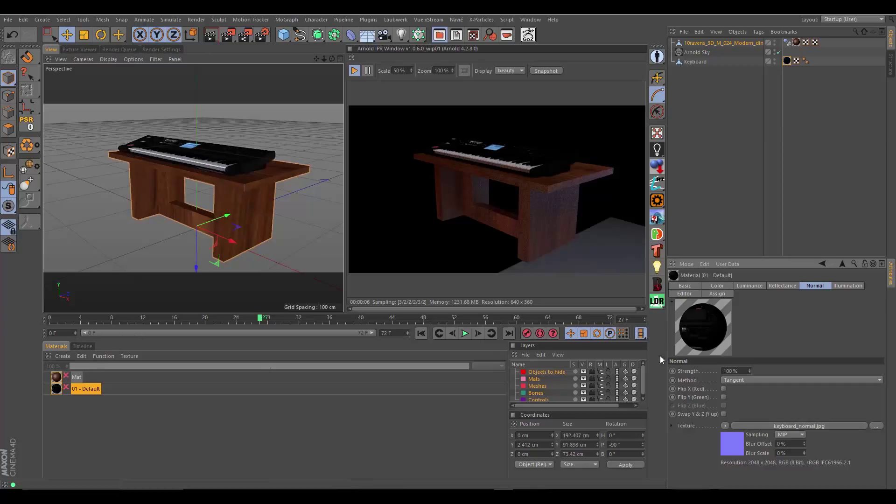
click(781, 285)
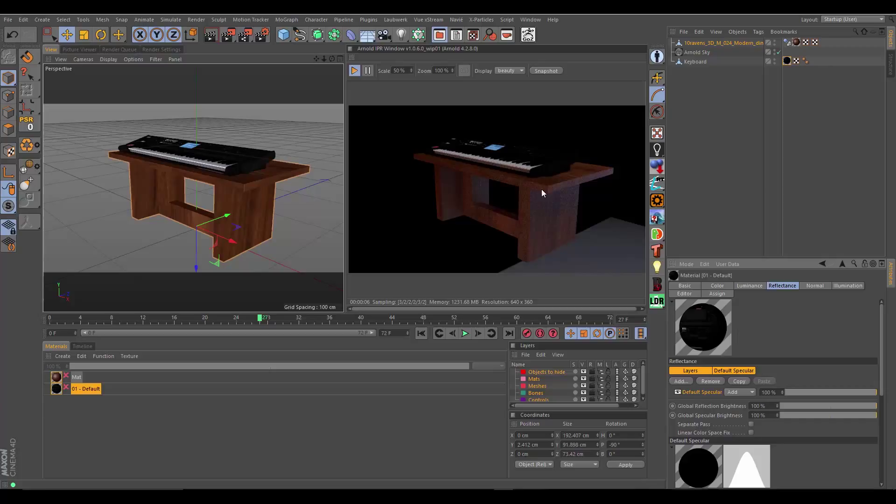
click(696, 285)
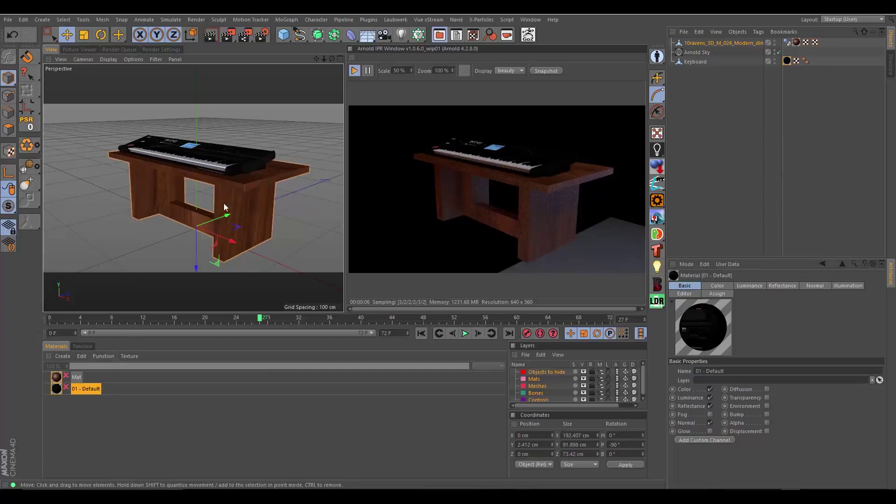
click(354, 70)
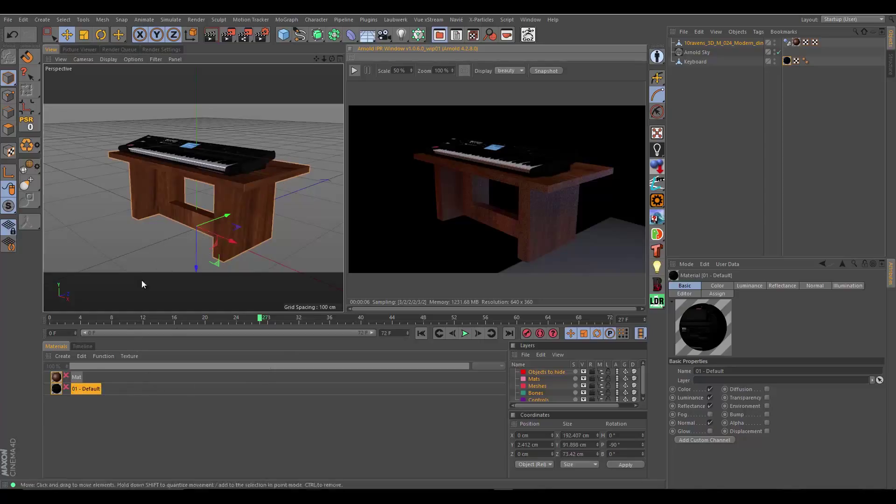
Select the Mat material so its Basic properties appear, with only Color and Reflectance enabled
click(79, 377)
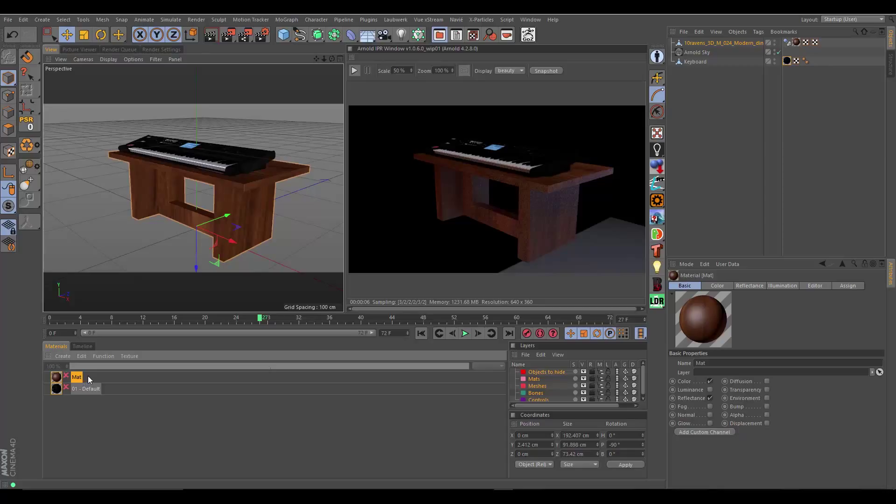
Check Mat's Reflectance and Color channels, convert it to an Arnold Shader Network Material, and select it
click(755, 285)
click(716, 285)
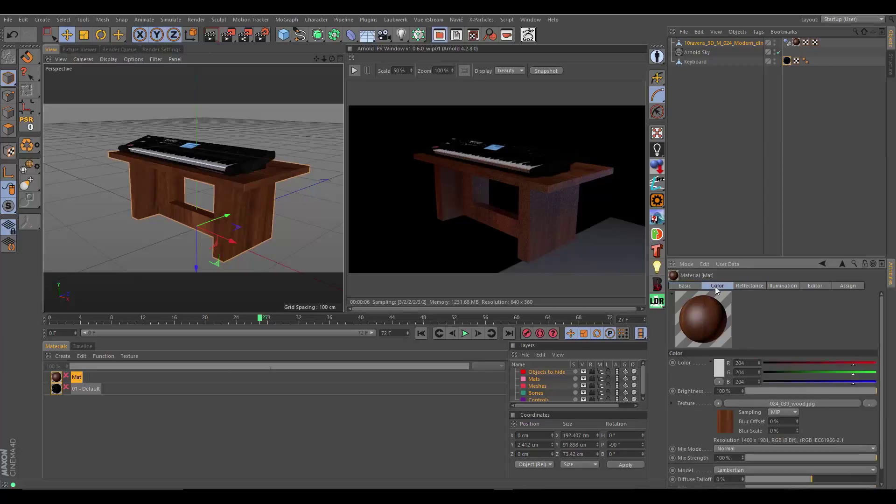
click(76, 377)
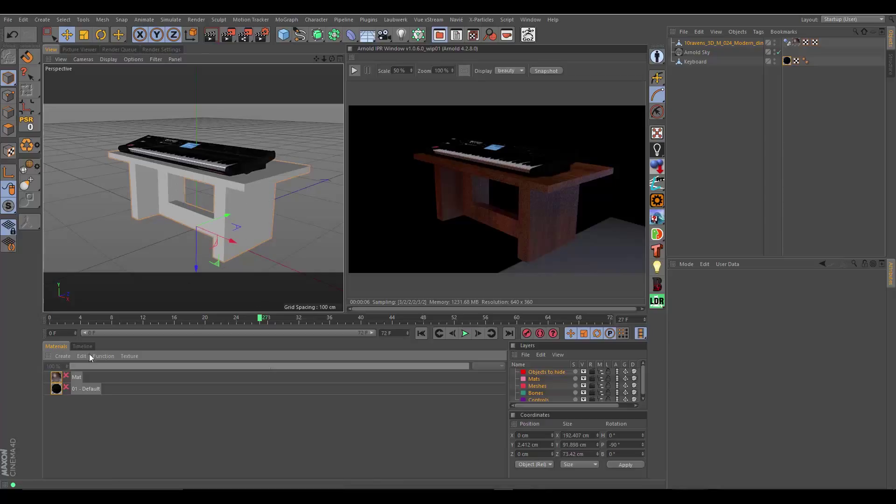
click(64, 379)
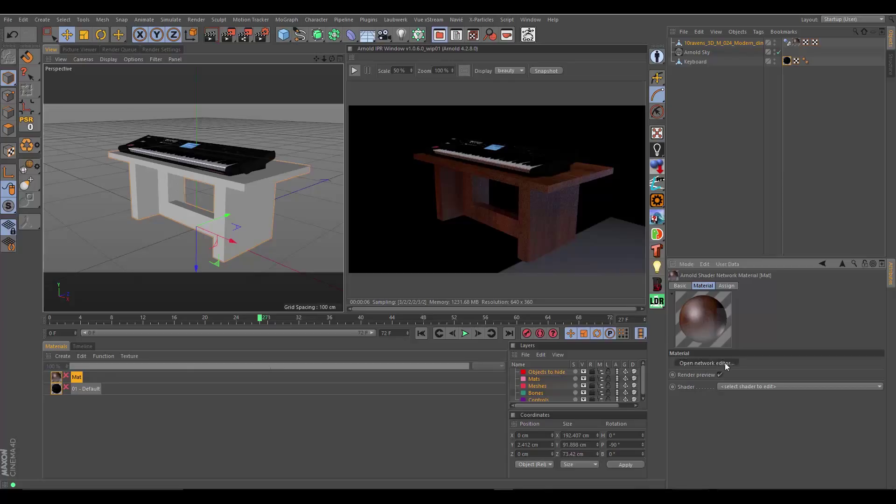
Open Mat's shader network and arrange the diffuse Bitmap node next to the main standard node
click(724, 363)
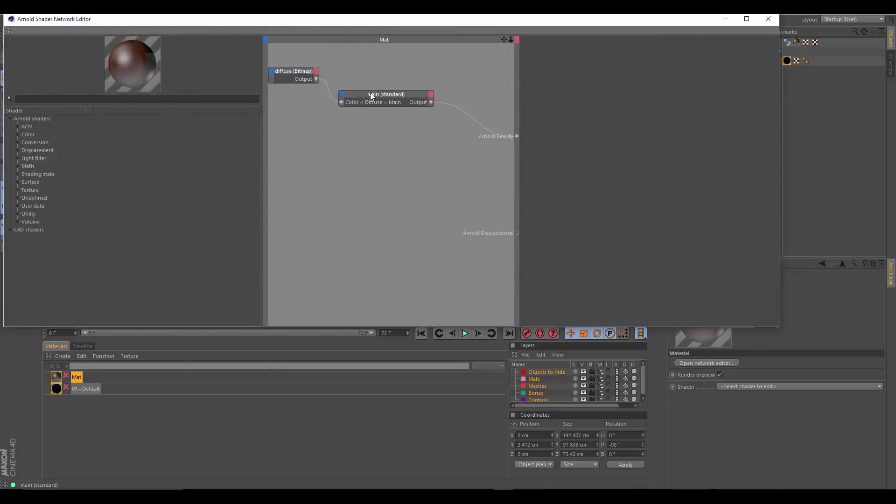
drag(371, 93, 422, 162)
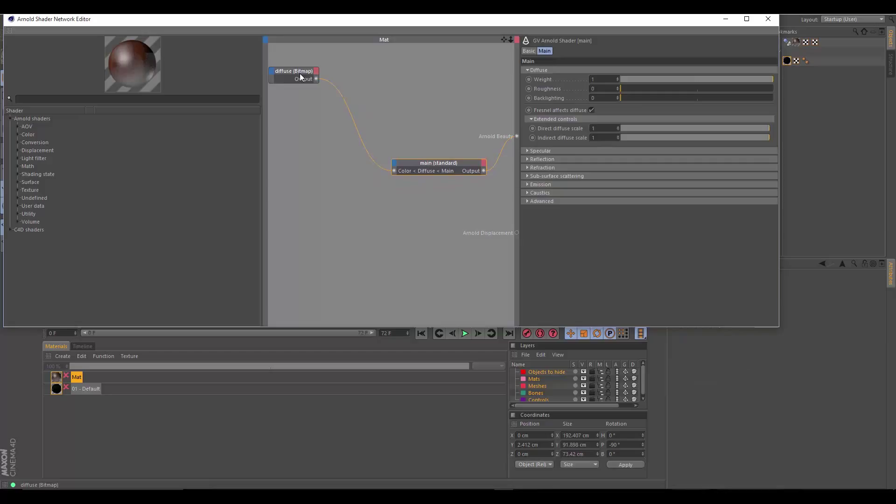
drag(299, 73, 340, 136)
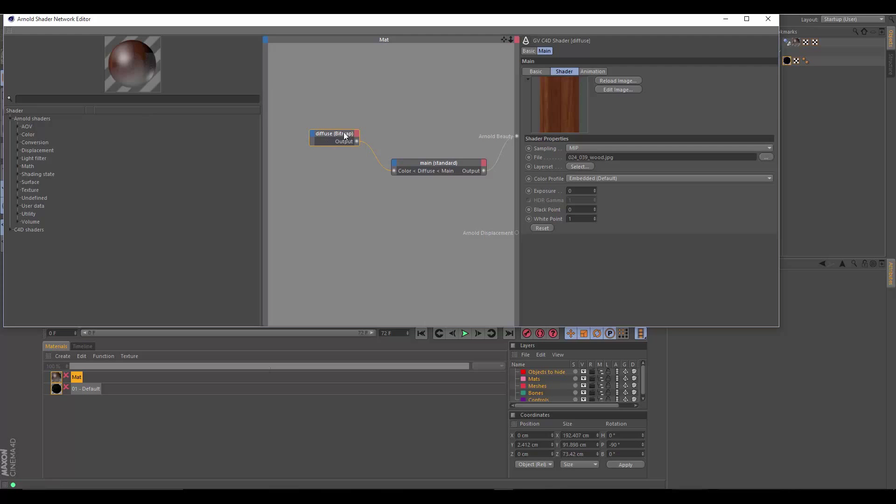
drag(337, 132, 321, 132)
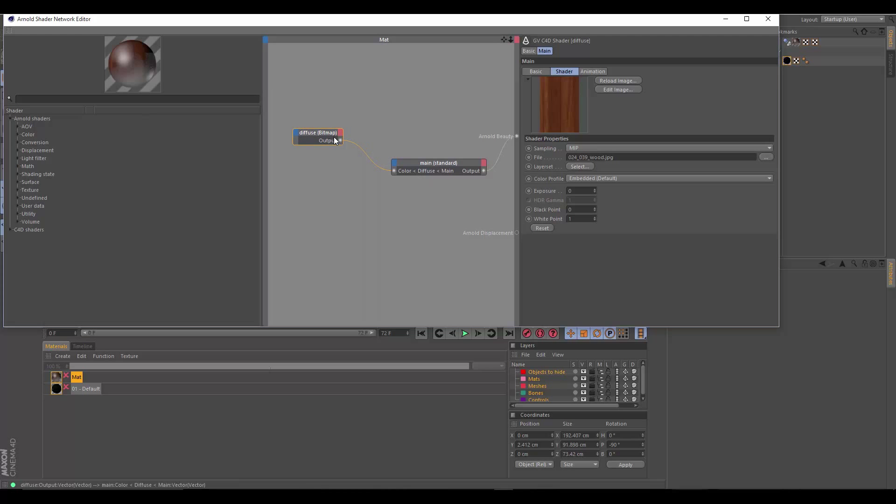
drag(436, 164, 424, 155)
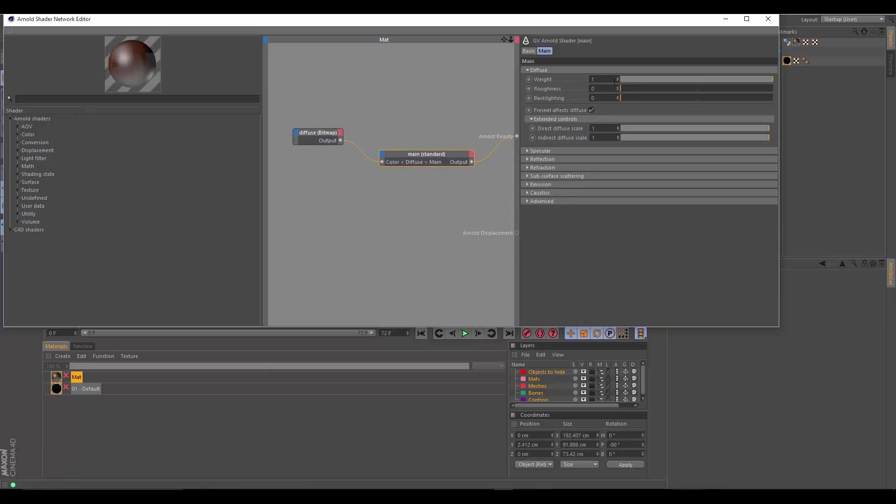
drag(462, 23, 541, 112)
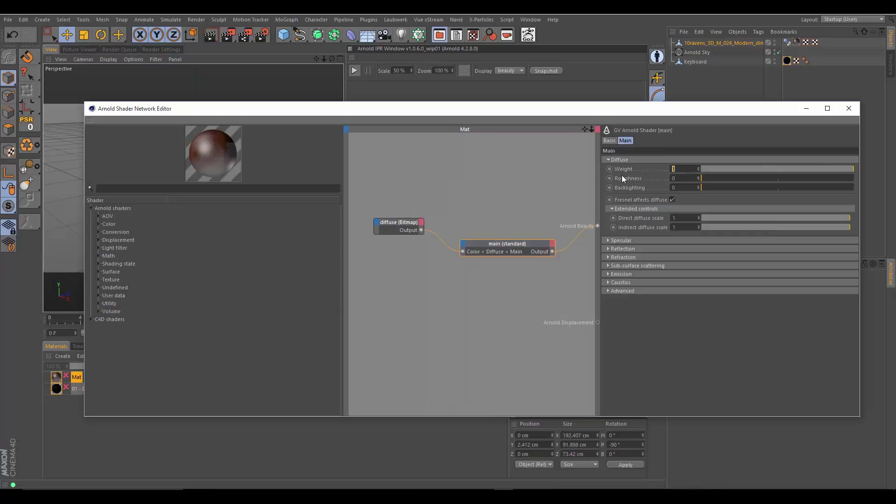
Set the main shader's Diffuse Weight to 0.7 and enable Fresnel on the specular reflection
text(.7)
click(685, 180)
click(609, 241)
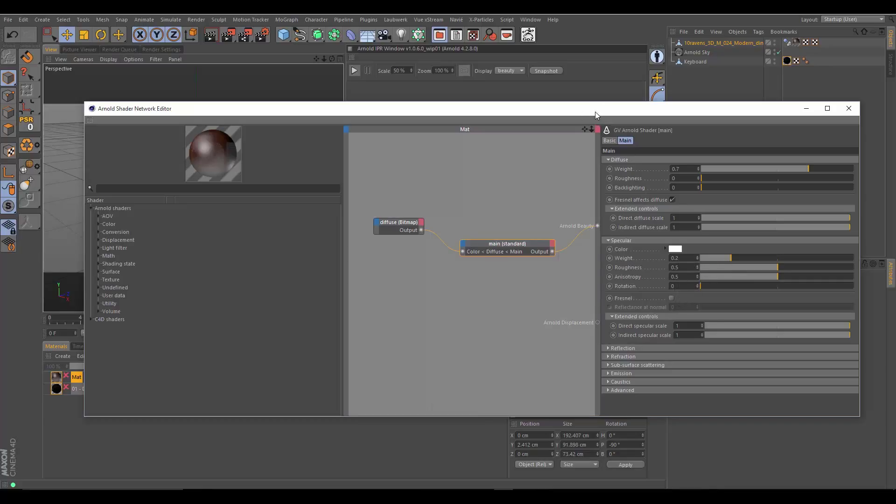
drag(595, 111, 576, 89)
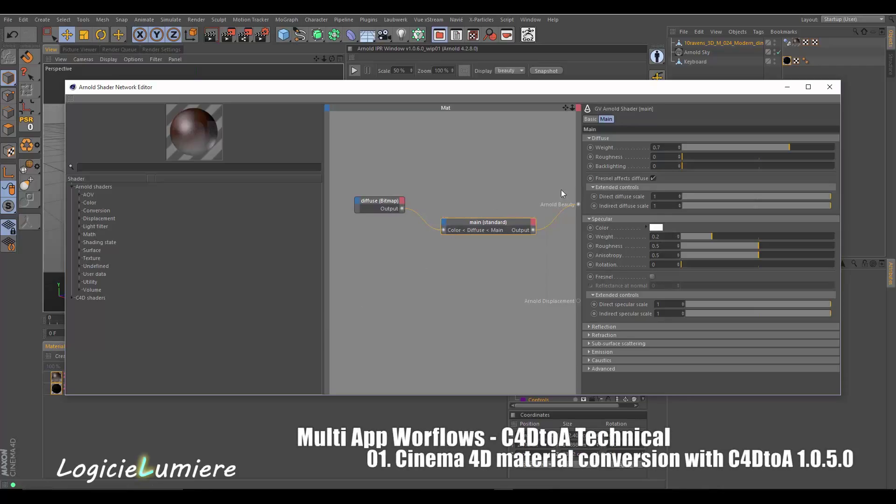
click(653, 276)
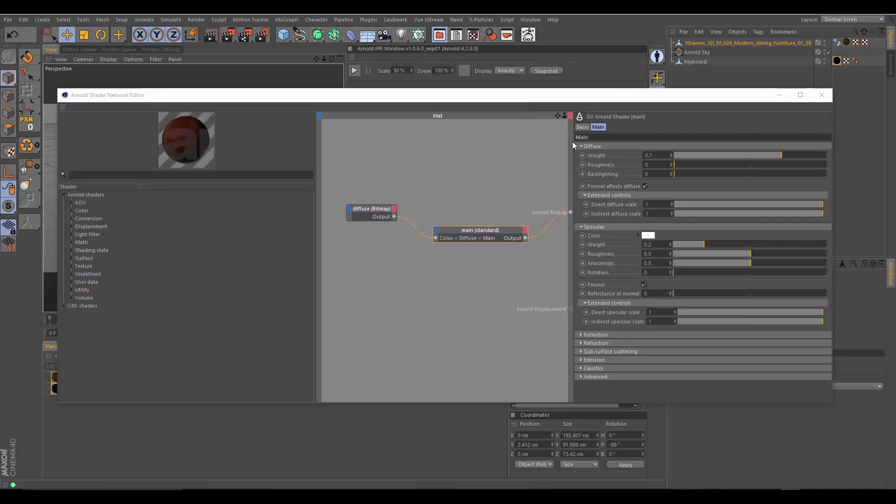
Switch to the convert_c4d.c4d project, open Mat's shader network, then switch to the other open project
click(456, 37)
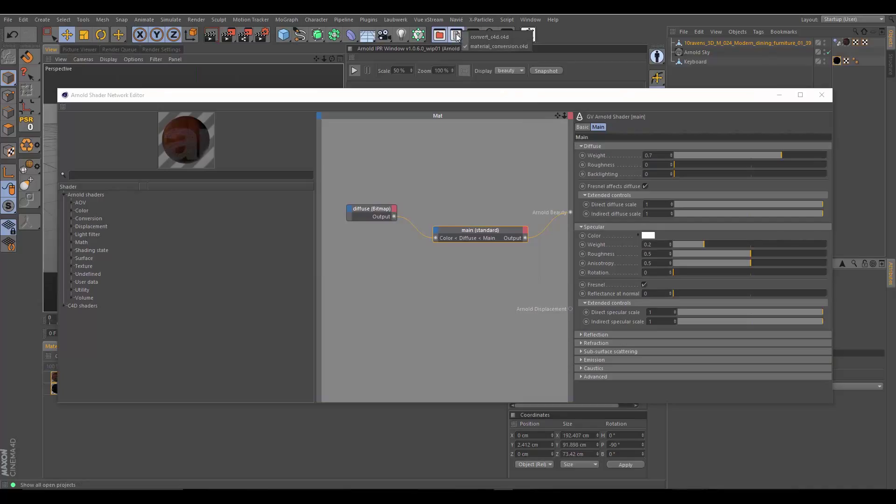
click(495, 39)
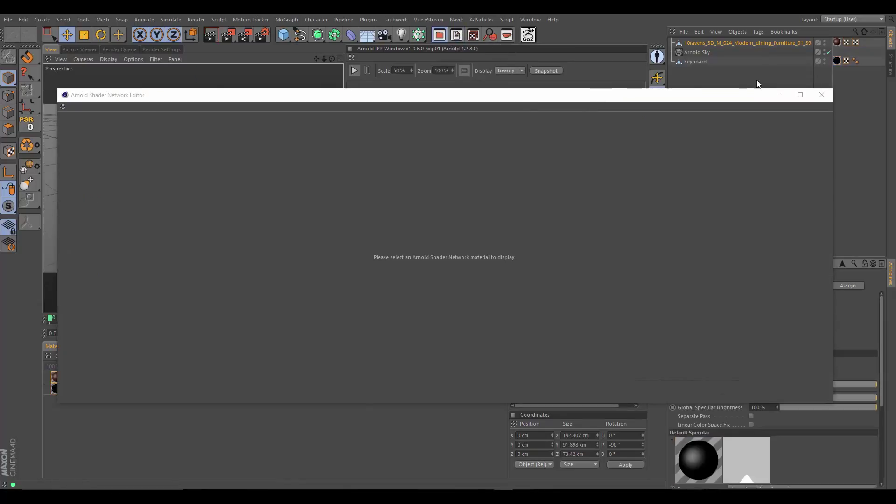
drag(739, 99, 895, 100)
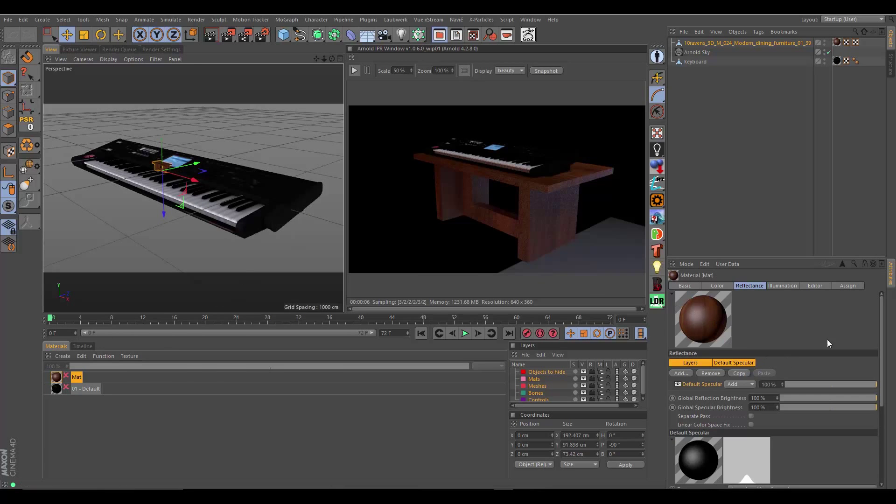
drag(878, 336, 885, 416)
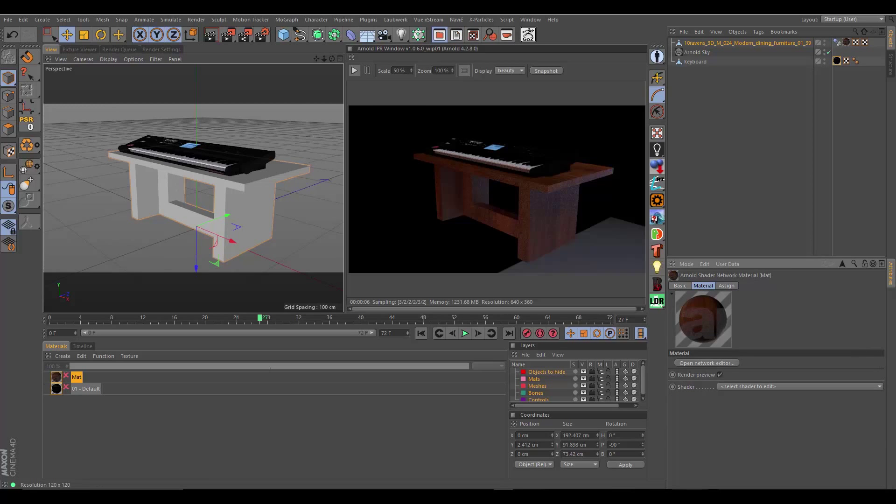
click(706, 363)
drag(131, 102, 209, 102)
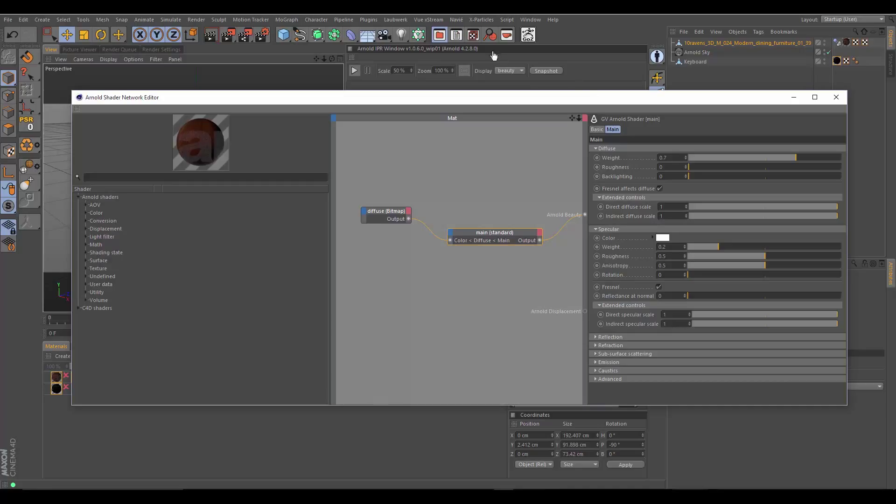
click(456, 35)
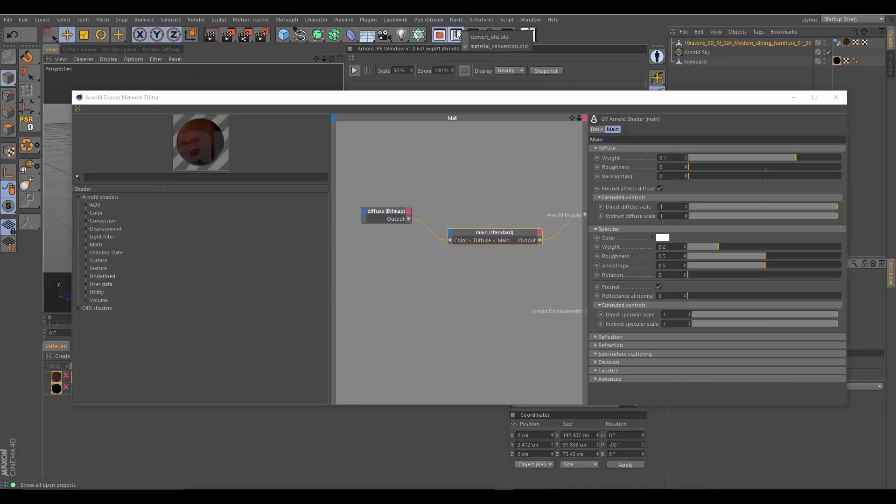
click(477, 35)
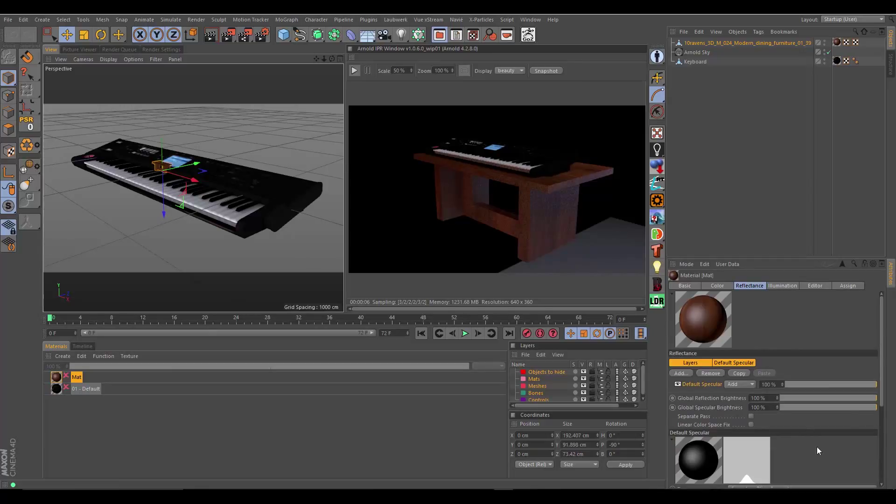
Set the Mat material's Default Specular layer type to GGX
scroll(817, 451, down, 5)
scroll(701, 423, down, 1)
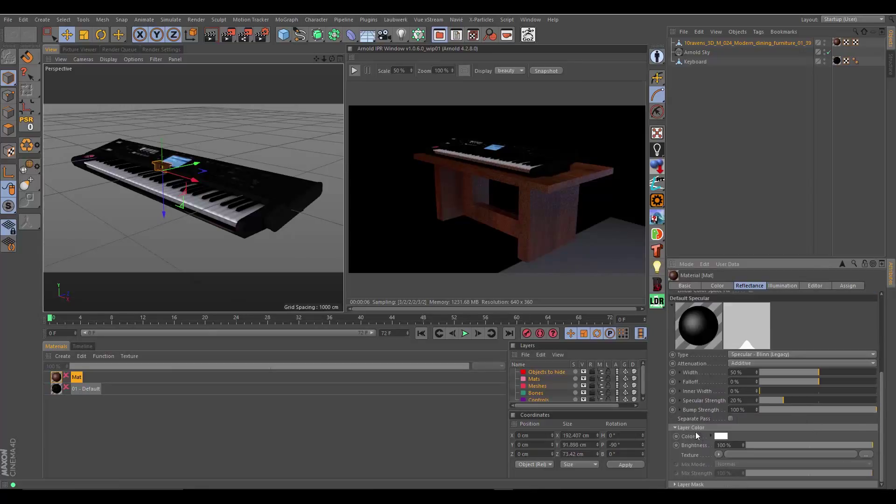
scroll(699, 397, up, 3)
scroll(700, 397, down, 3)
click(747, 357)
click(743, 373)
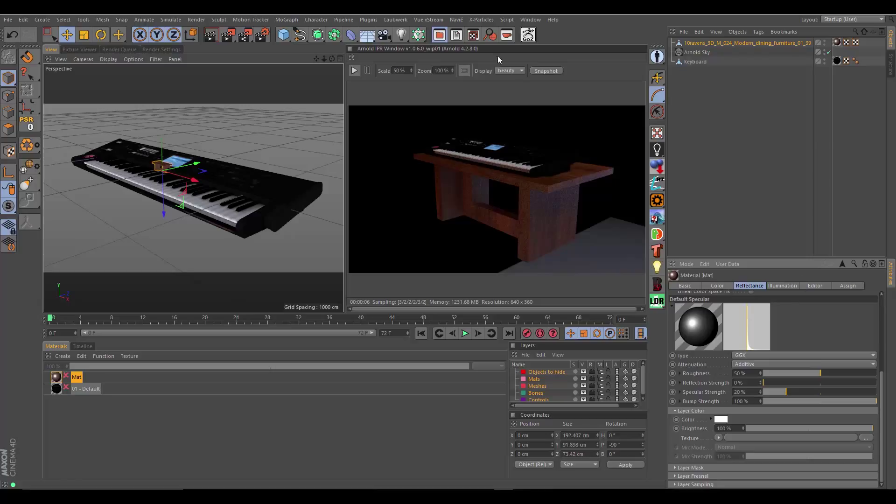
Return to the keyboard-on-desk project, reopen Mat's shader network and expand the main shader's Refraction settings
click(457, 41)
click(472, 58)
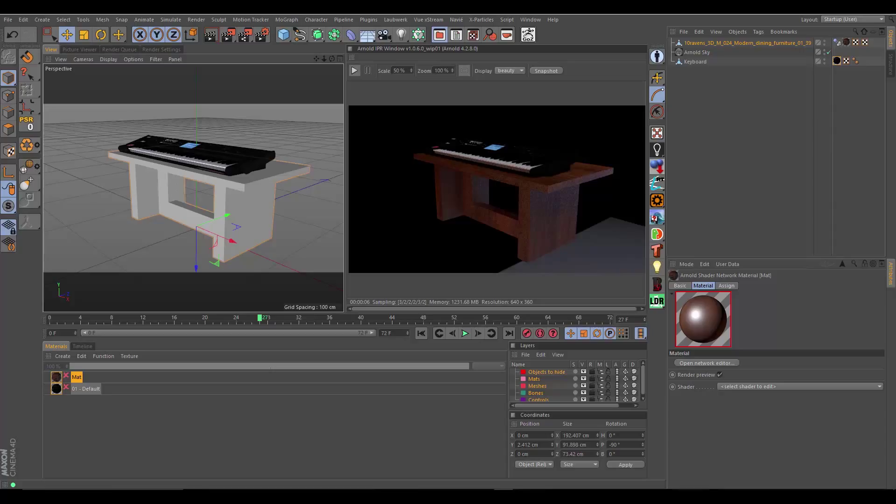
click(707, 363)
drag(499, 118, 275, 102)
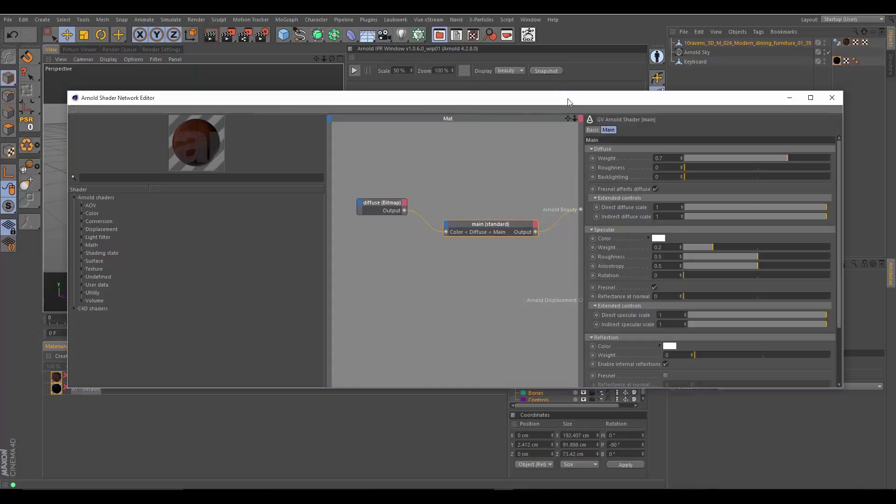
scroll(615, 280, down, 4)
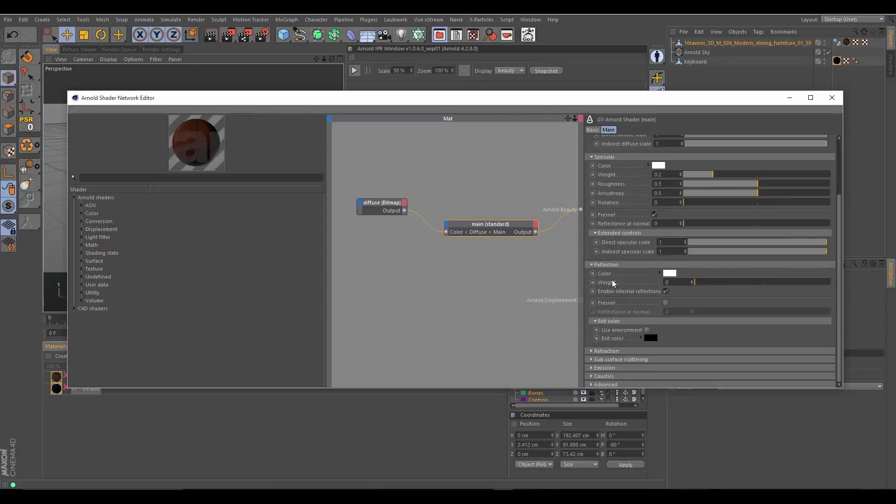
click(592, 351)
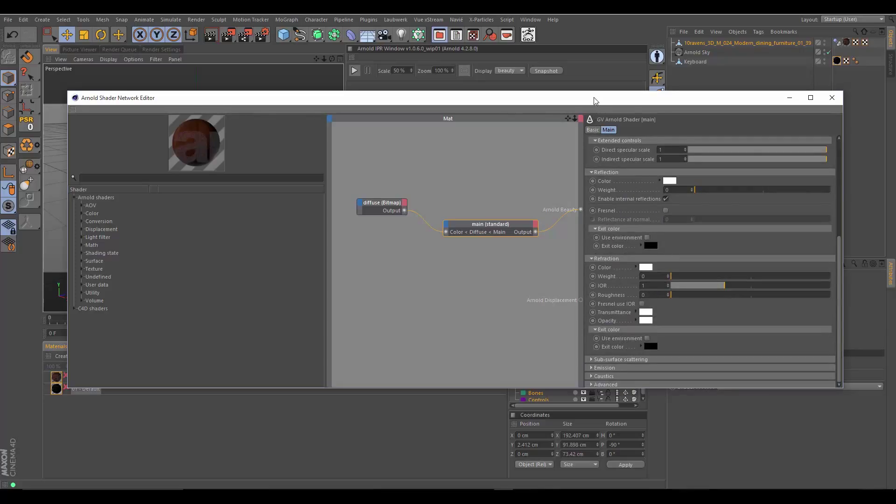
drag(597, 101, 588, 97)
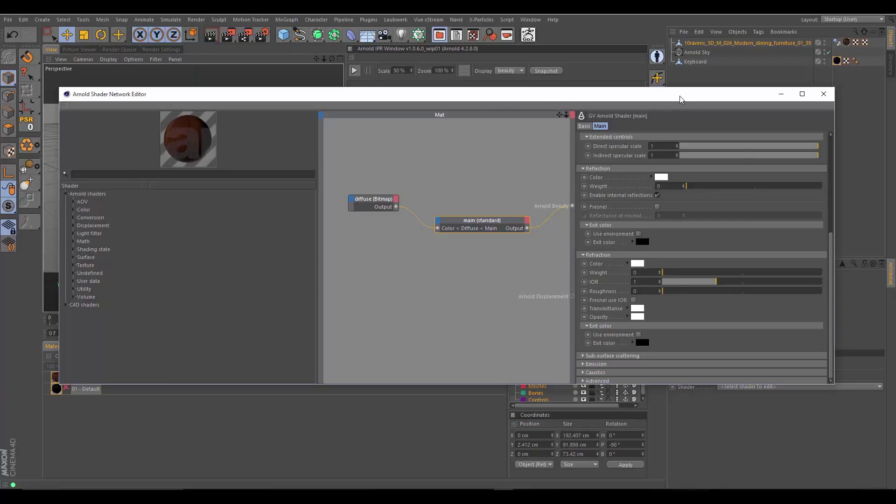
drag(680, 99, 678, 111)
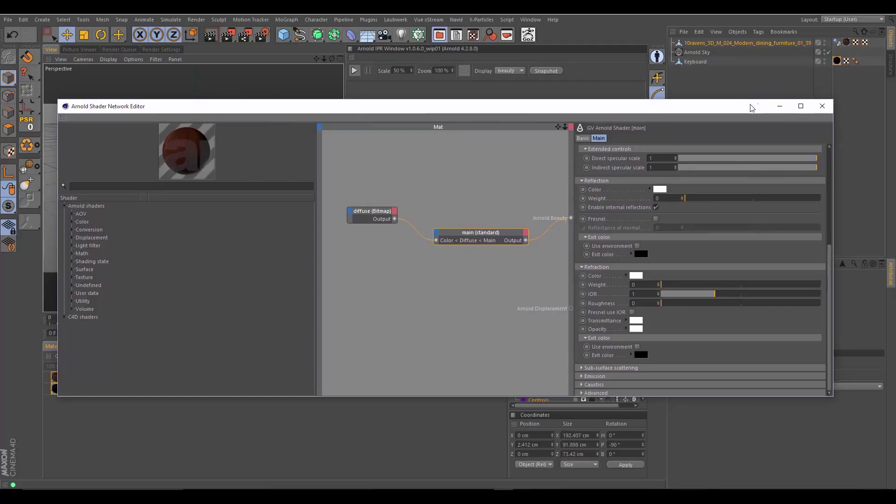
Minimise the editor, select the 01 - Default material and bring its shader network editor back
click(777, 106)
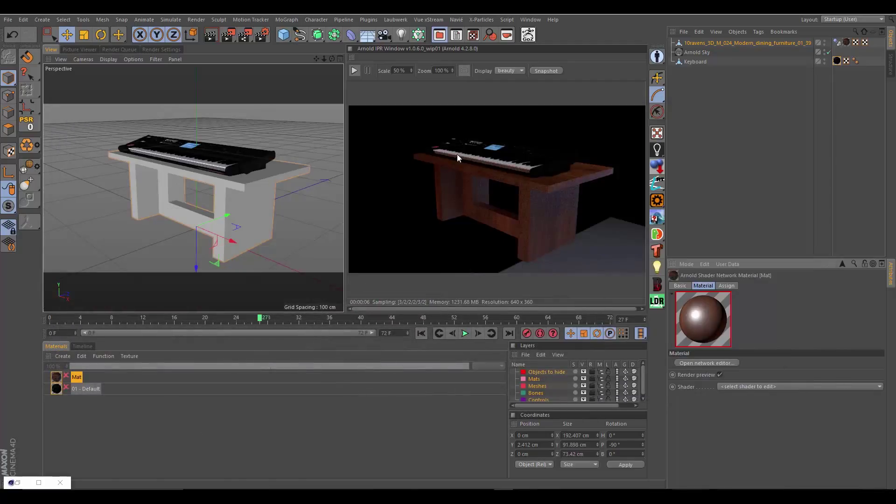
click(85, 390)
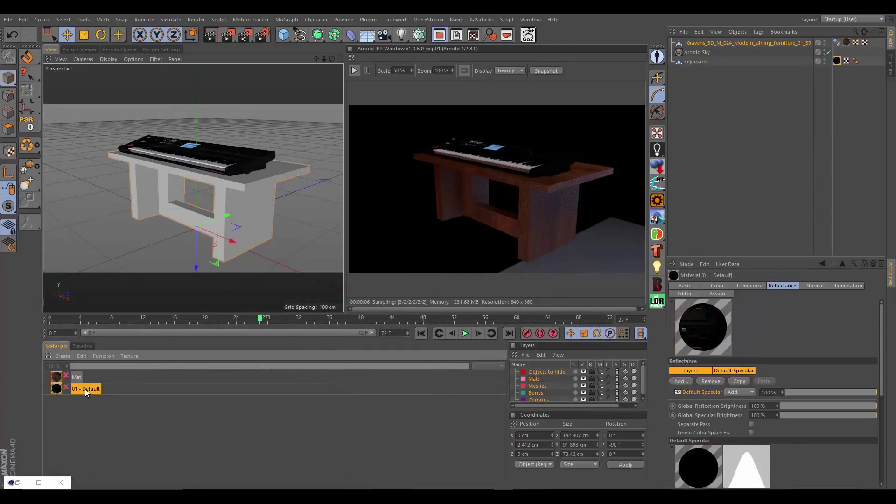
click(68, 421)
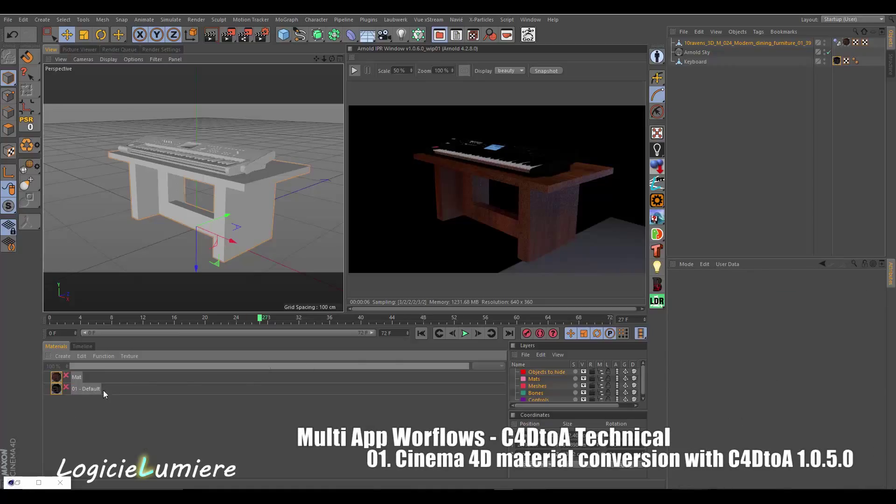
click(97, 388)
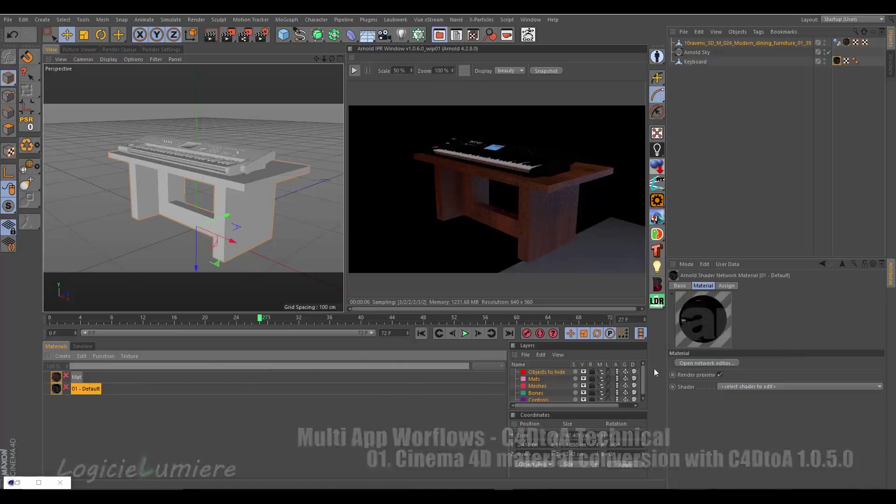
click(17, 483)
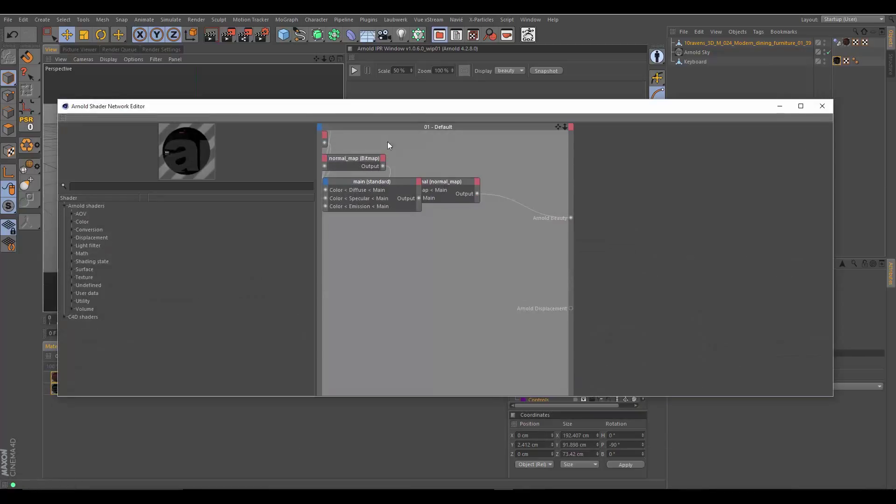
Spread out the normal_map and main nodes and select the six bitmap and mix nodes
drag(411, 110, 427, 97)
drag(464, 169, 523, 258)
drag(402, 169, 417, 285)
click(372, 145)
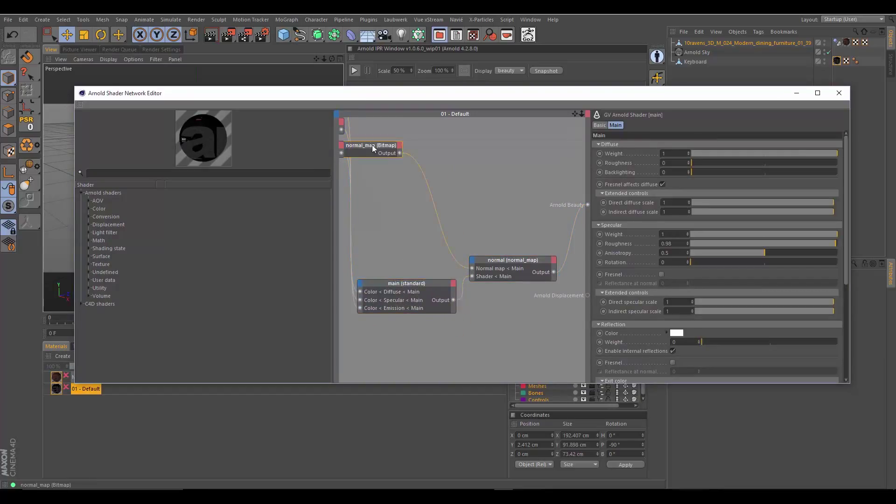
drag(371, 145, 426, 212)
scroll(446, 201, down, 1)
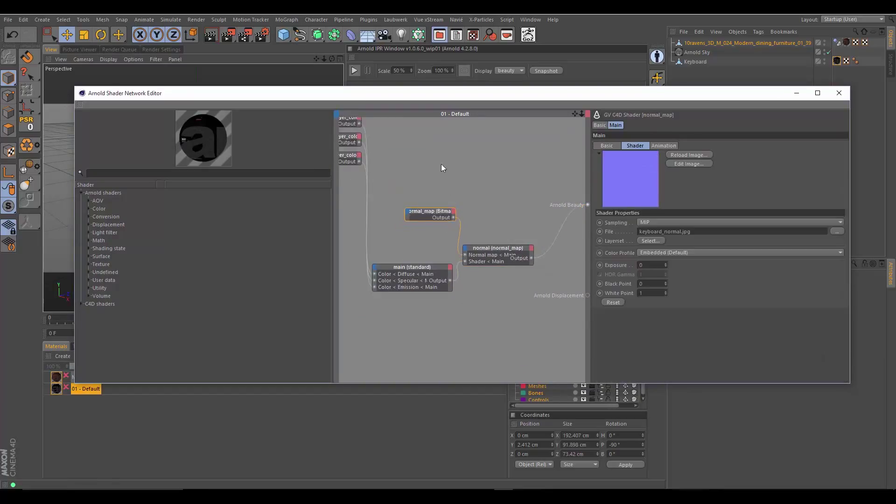
middle_drag(442, 167, 505, 204)
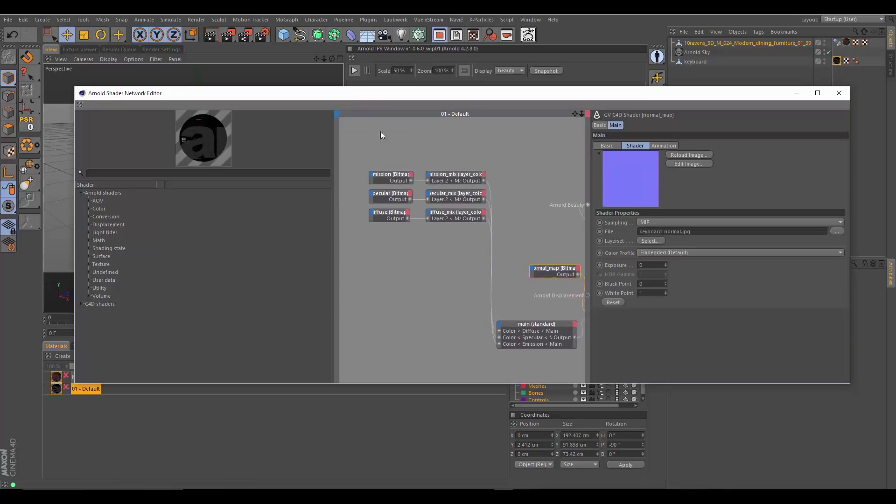
drag(388, 146, 455, 306)
scroll(479, 346, up, 3)
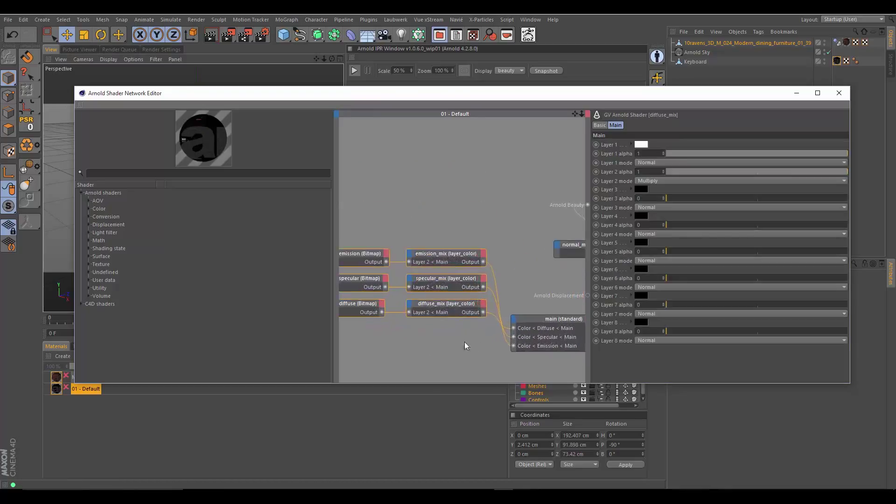
Inspect the emission, specular and diffuse bitmap nodes and their matching mix layer settings
click(388, 254)
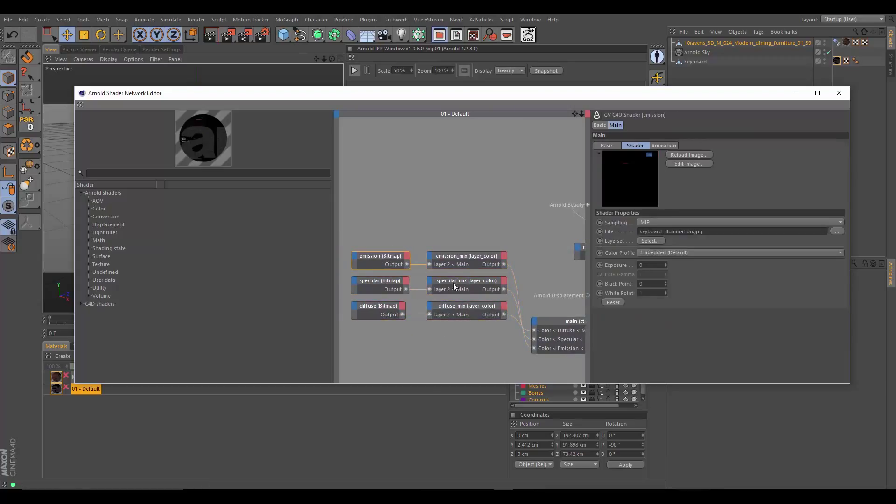
click(460, 256)
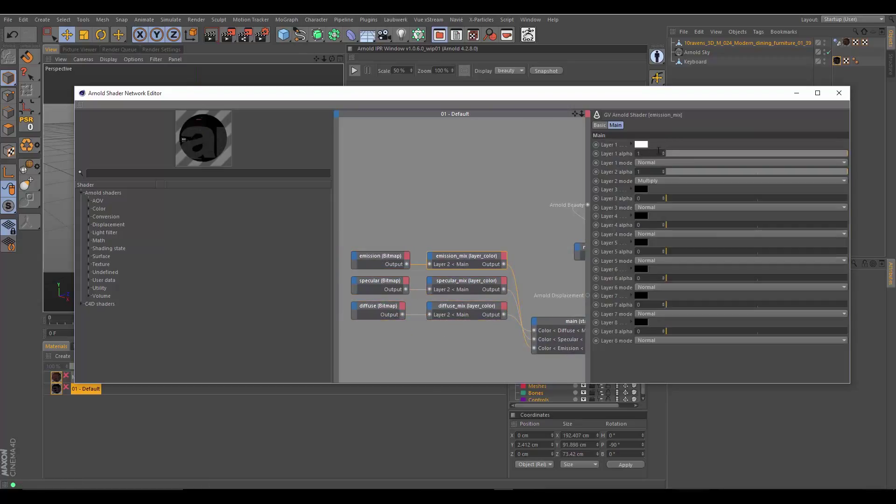
click(379, 281)
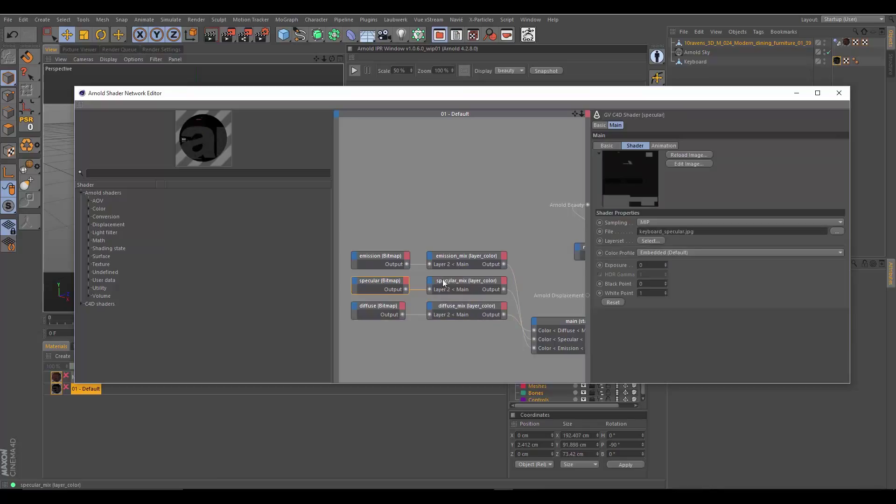
click(462, 279)
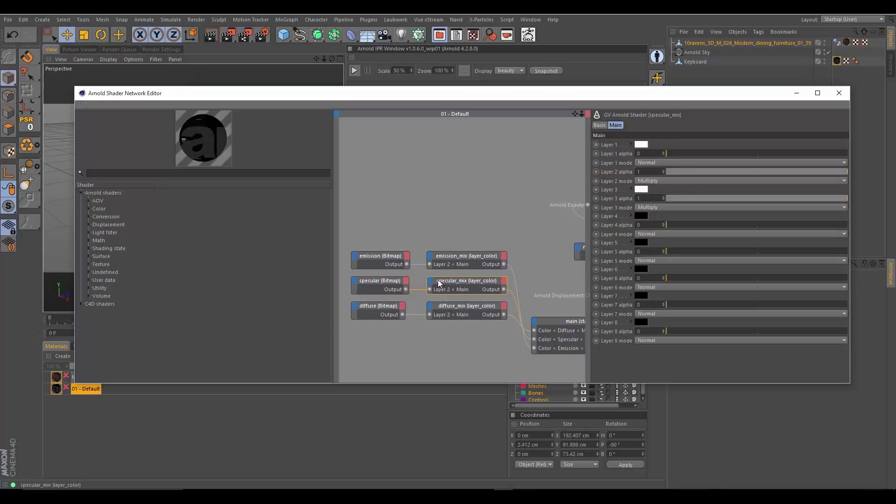
click(390, 285)
click(374, 308)
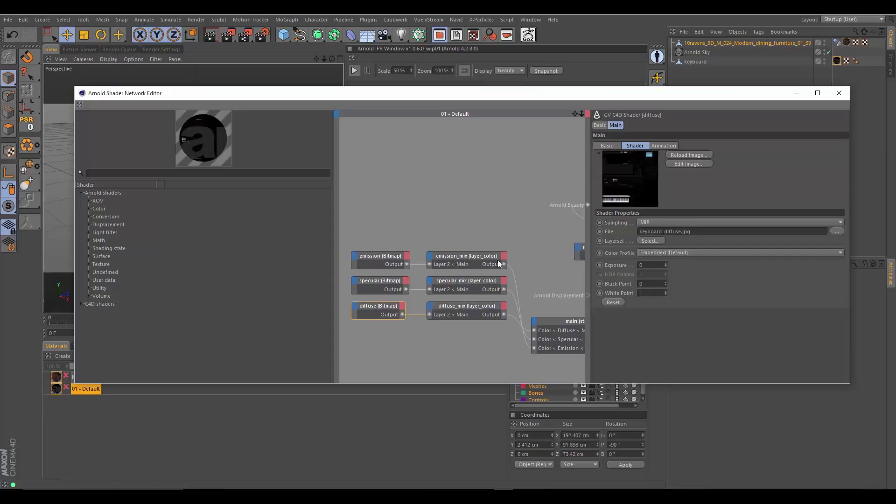
click(448, 308)
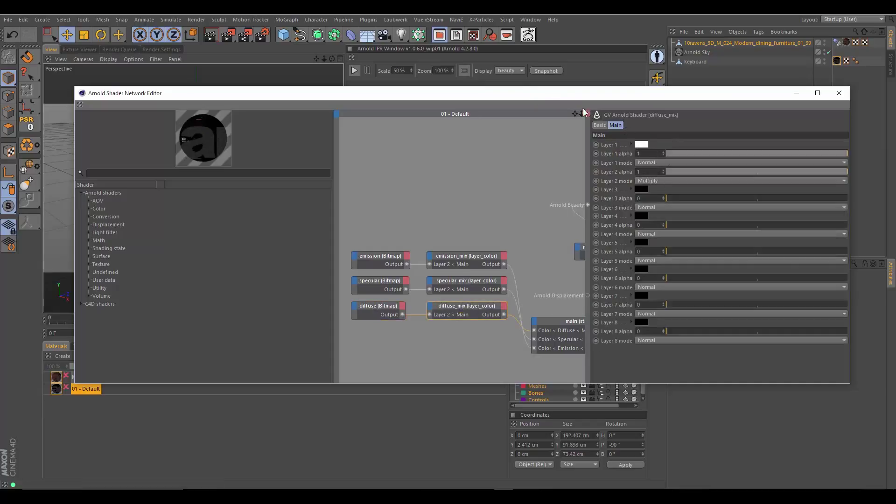
Reposition the network editor window and then close it
drag(564, 96, 568, 56)
click(96, 391)
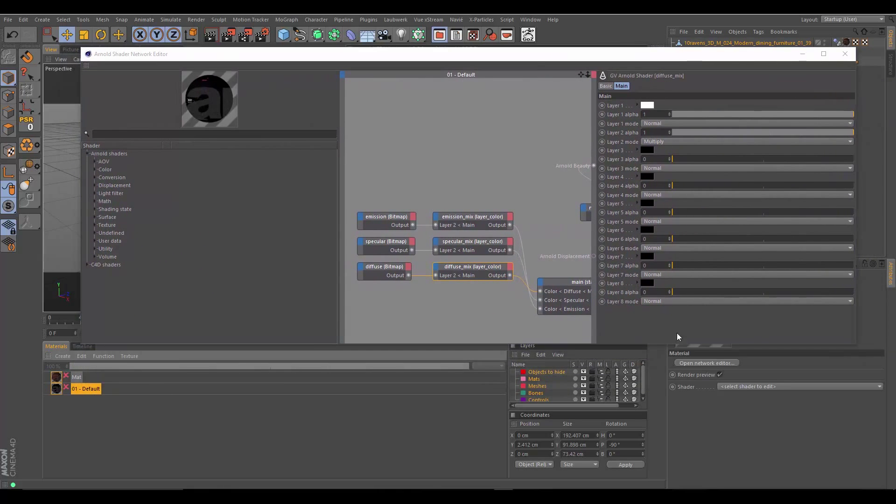
drag(536, 61, 552, 94)
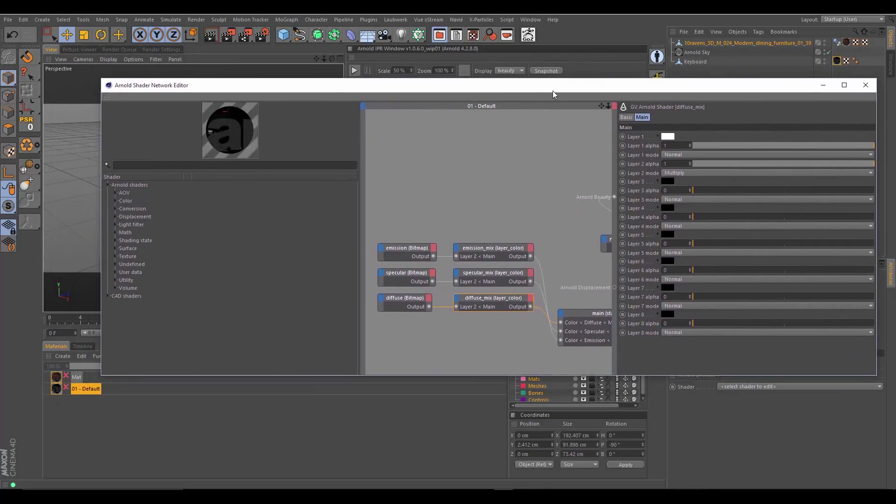
click(823, 85)
Switch to the other open project and select its 01 - Default material
click(457, 35)
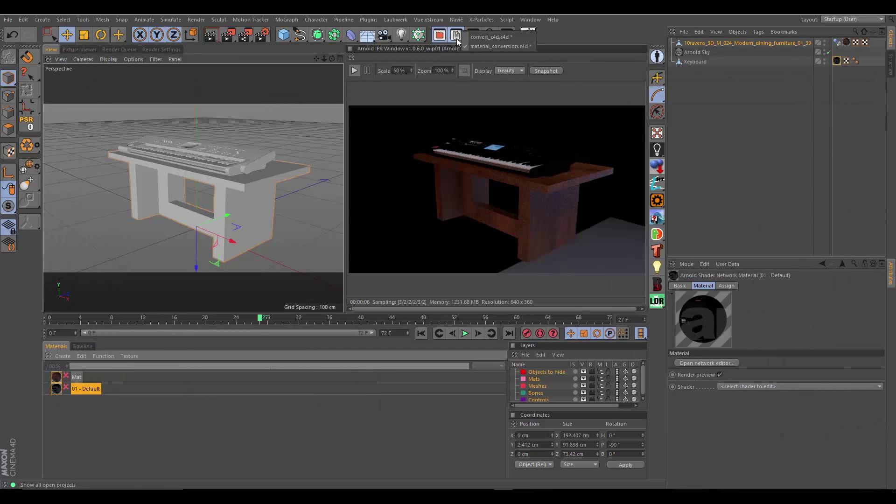
click(490, 37)
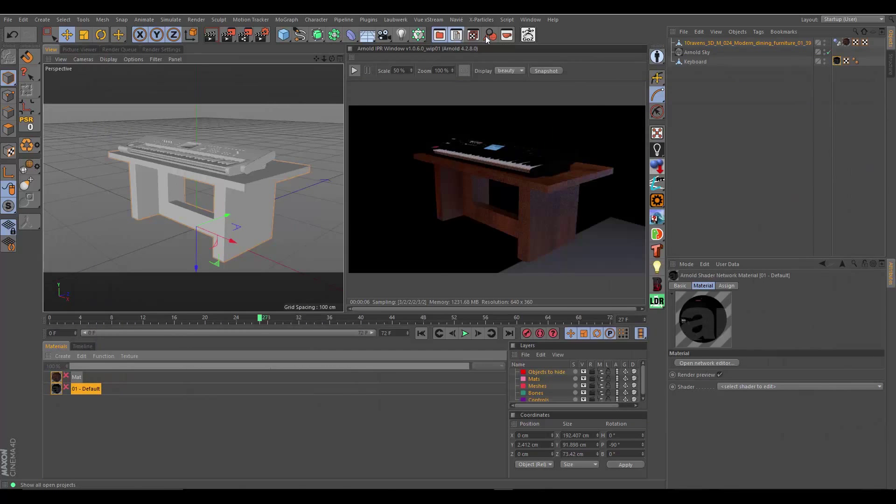
click(72, 391)
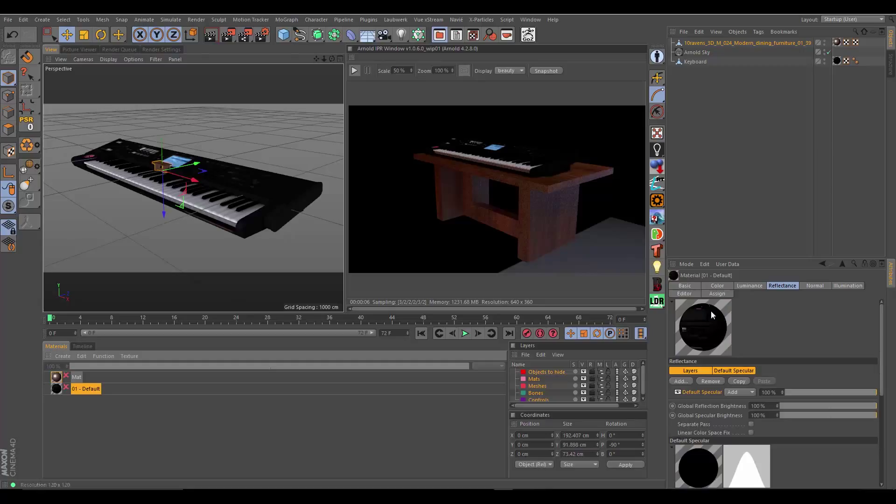
Review 01 - Default's Color, Luminance, Reflectance and Normal channel settings
click(718, 286)
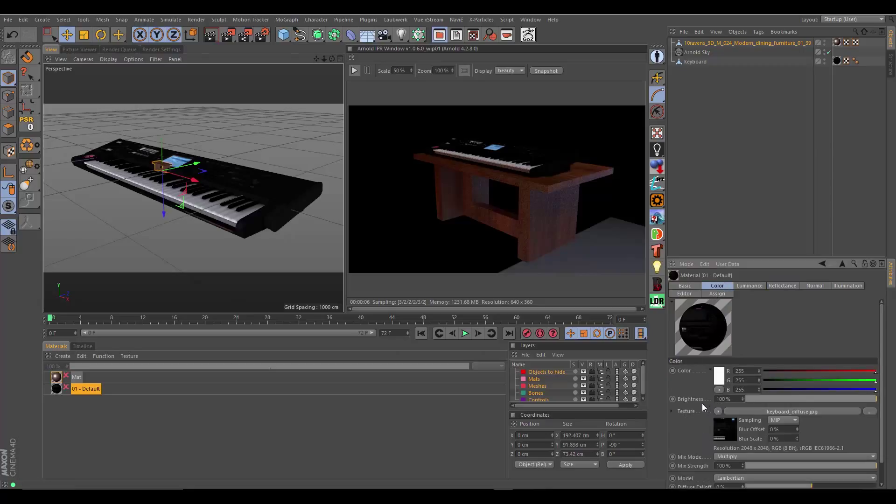
scroll(697, 411, down, 1)
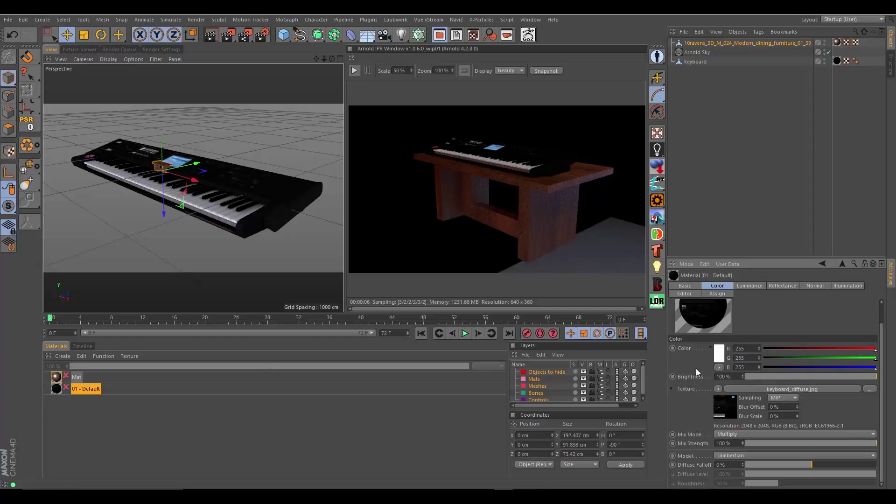
scroll(694, 368, up, 1)
scroll(688, 424, down, 1)
scroll(699, 423, up, 1)
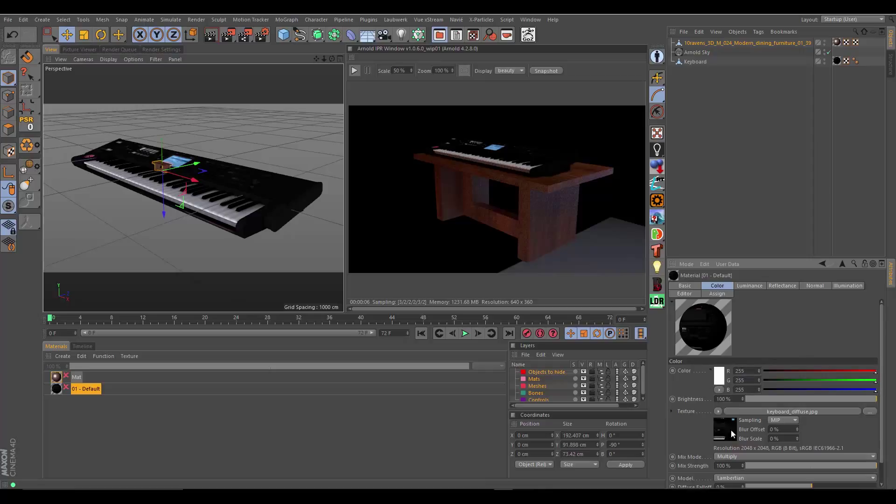
scroll(687, 428, down, 1)
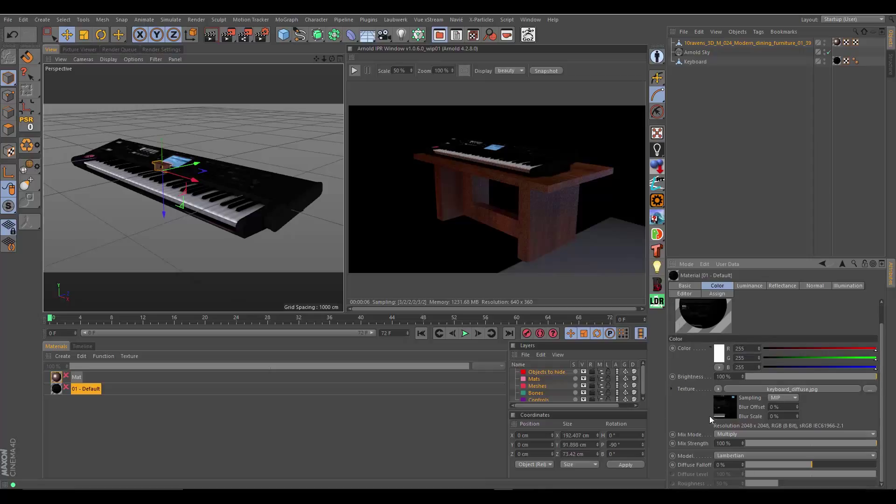
click(752, 284)
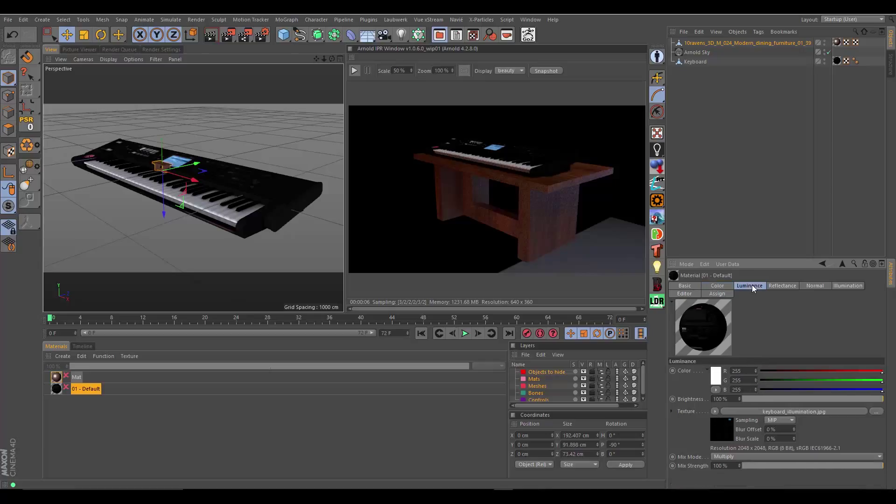
click(783, 288)
click(812, 287)
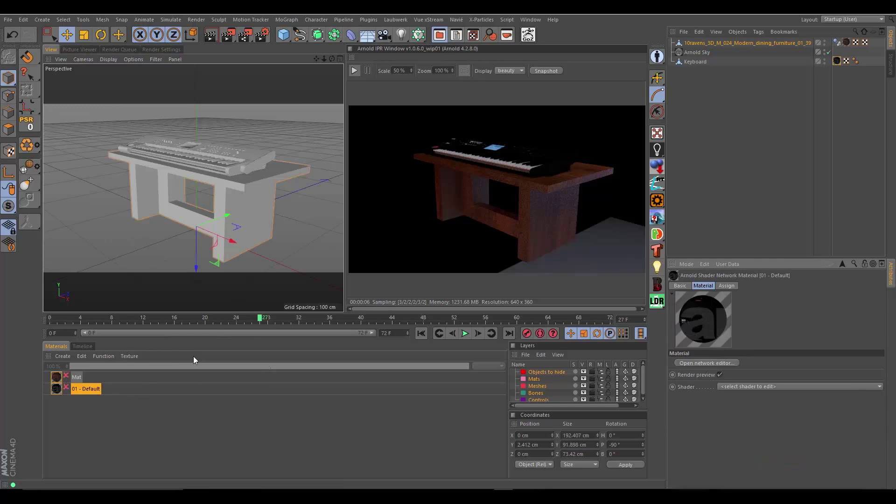
In the shader network editor, delete the diffuse_mix node
click(707, 363)
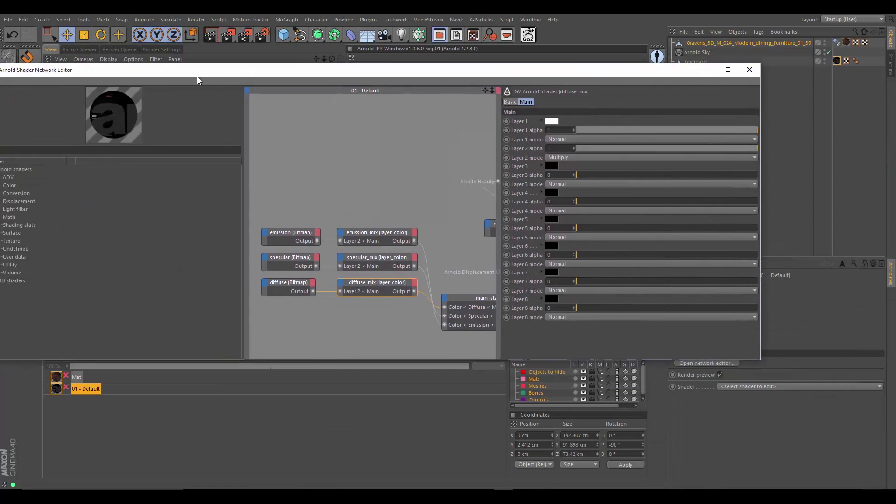
drag(197, 77, 239, 89)
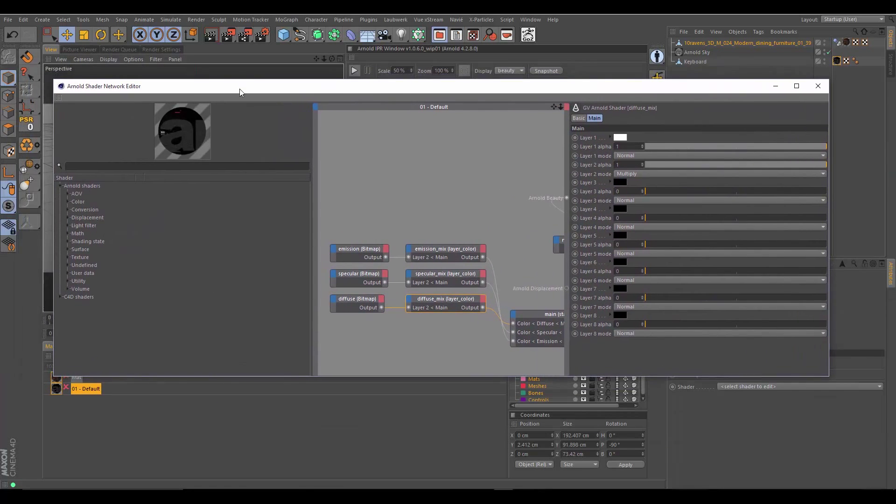
click(359, 300)
click(446, 302)
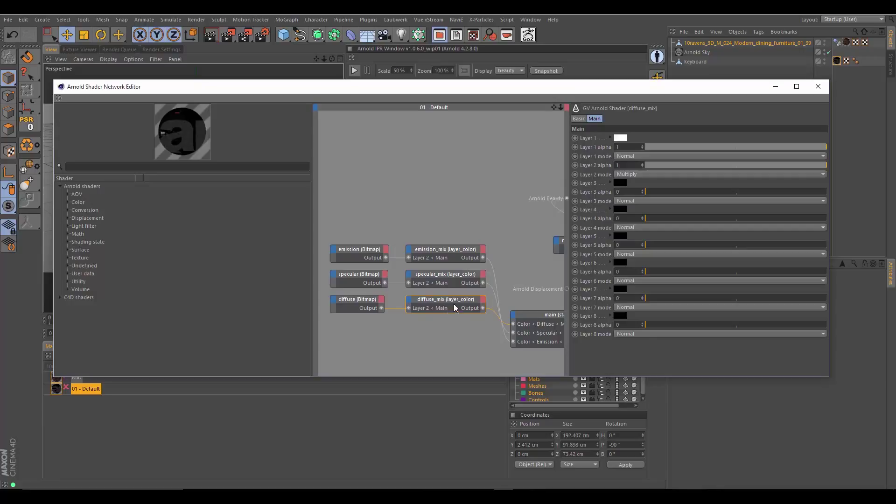
drag(462, 337, 452, 302)
key(Delete)
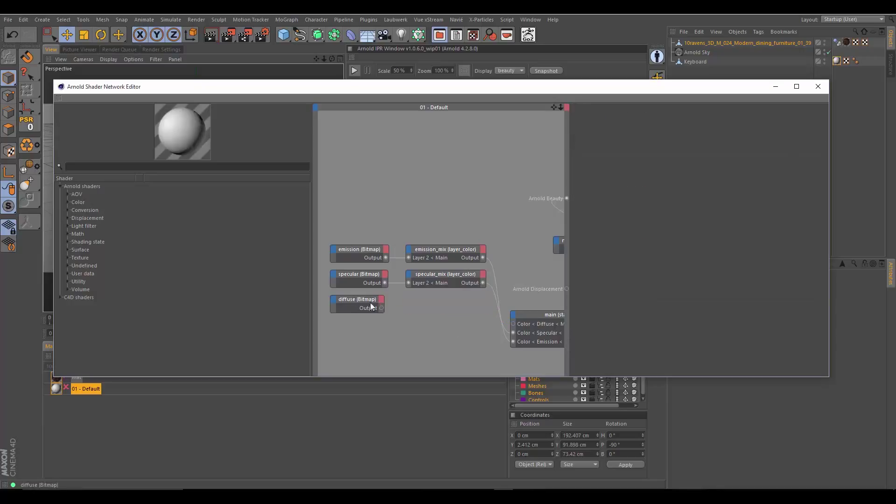
Wire the diffuse bitmap into main's Color < Diffuse and move that input to the bottom
drag(362, 303, 427, 333)
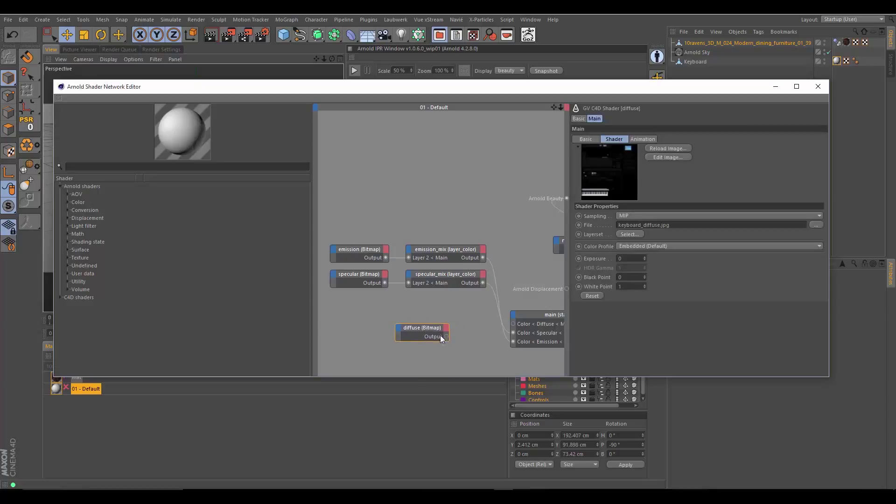
drag(514, 324, 513, 324)
drag(421, 326, 439, 326)
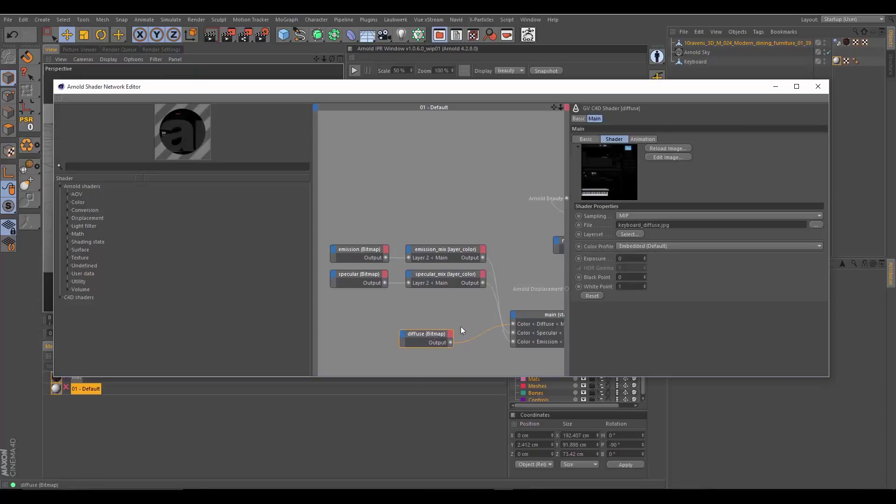
scroll(487, 304, down, 1)
middle_drag(487, 304, 429, 290)
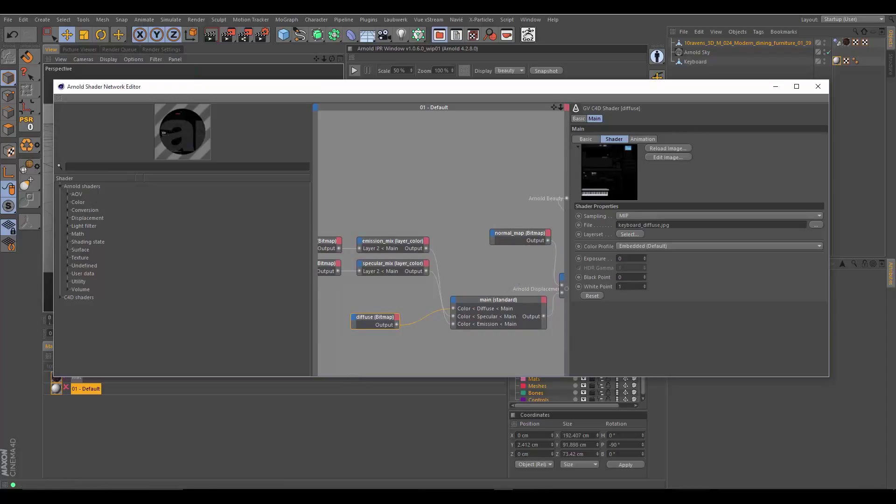
middle_drag(481, 280, 465, 261)
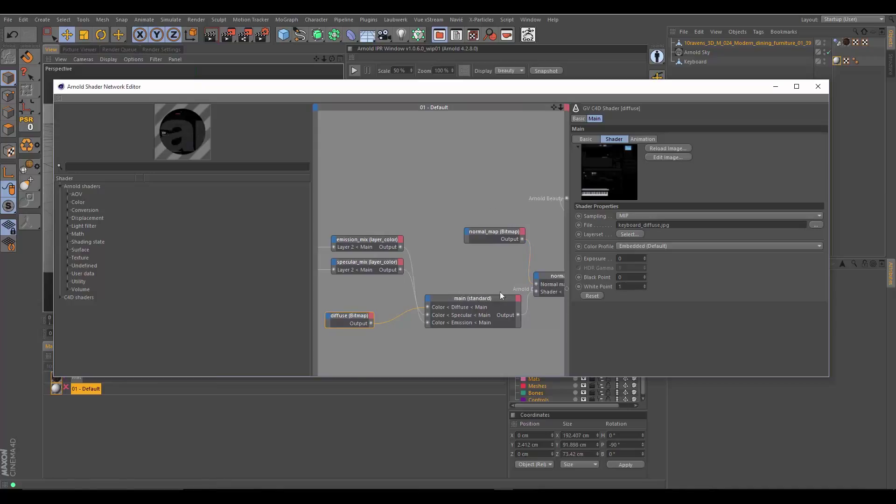
drag(441, 307, 438, 328)
middle_drag(415, 280, 482, 291)
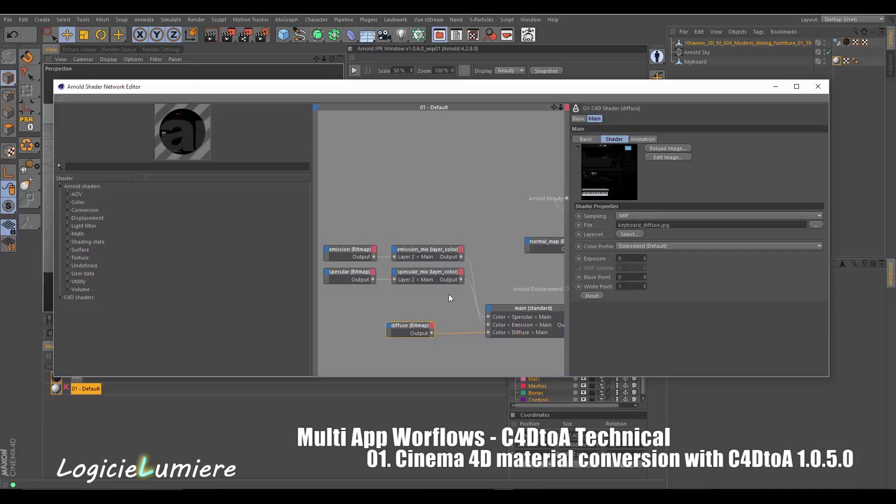
Delete specular_mix and connect the specular bitmap straight to main's Color < Specular
click(434, 277)
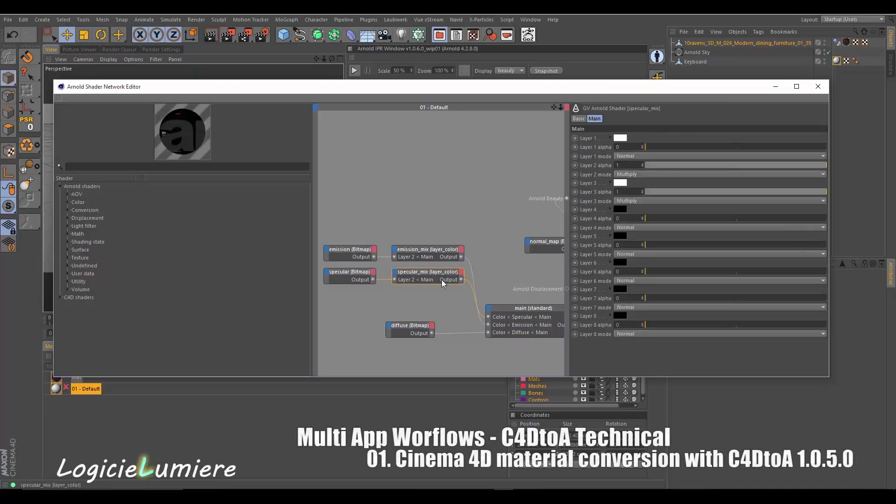
key(Delete)
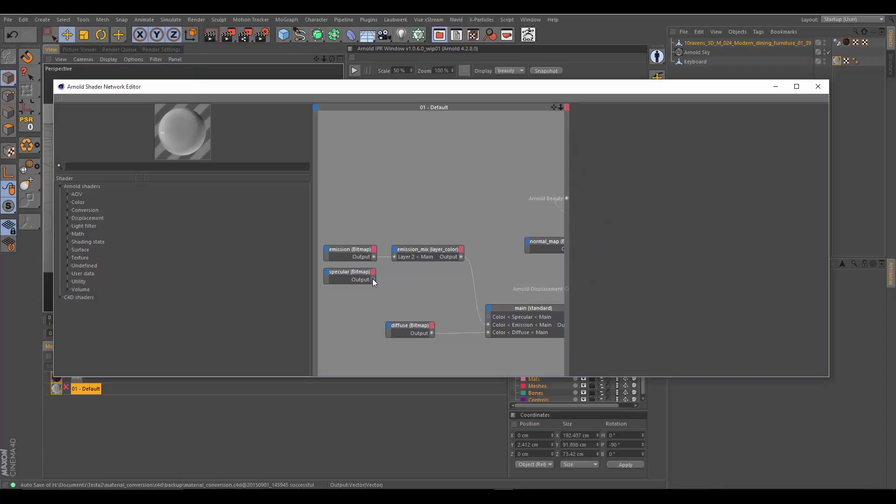
drag(489, 317, 498, 329)
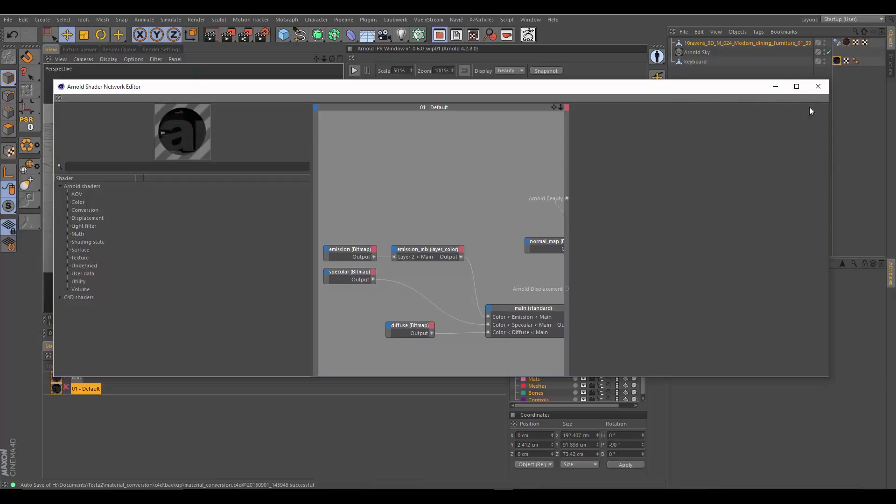
click(817, 87)
click(83, 388)
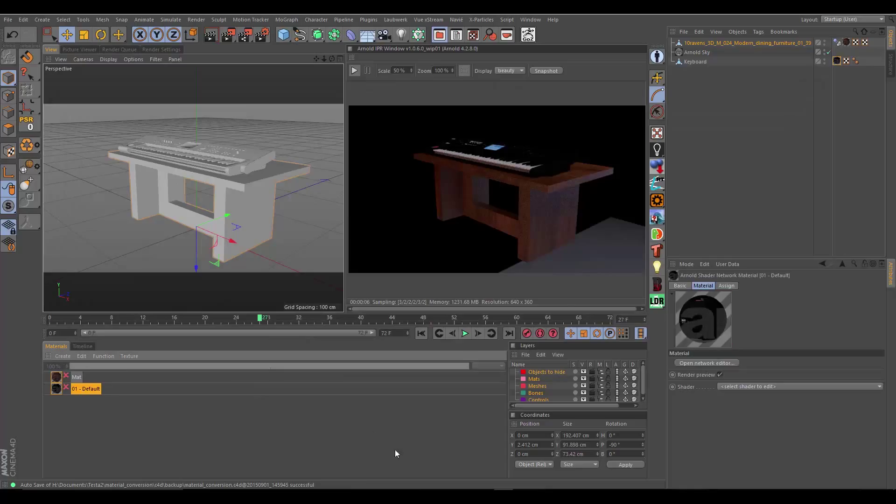
Select the main shader node and set its specular roughness to 0.32
click(707, 363)
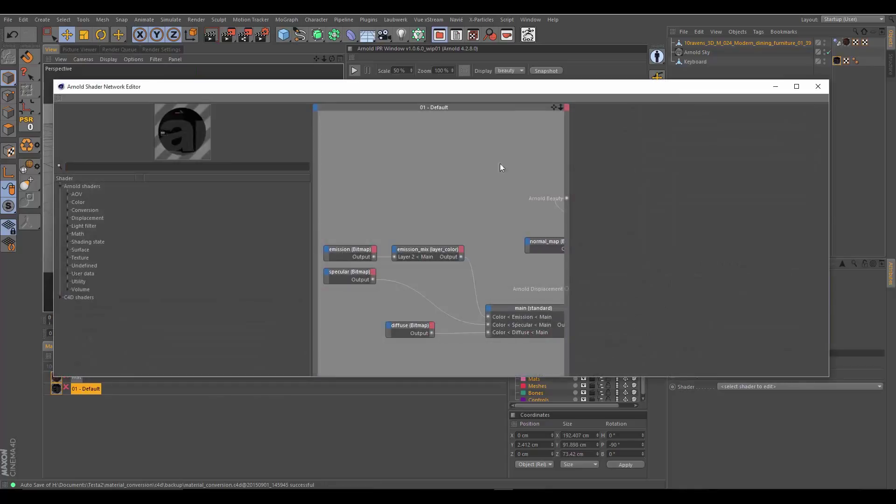
click(529, 319)
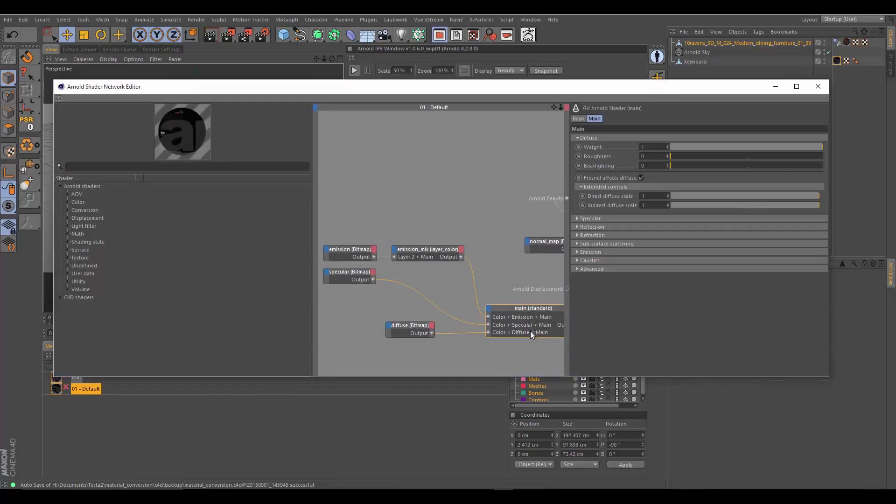
click(576, 219)
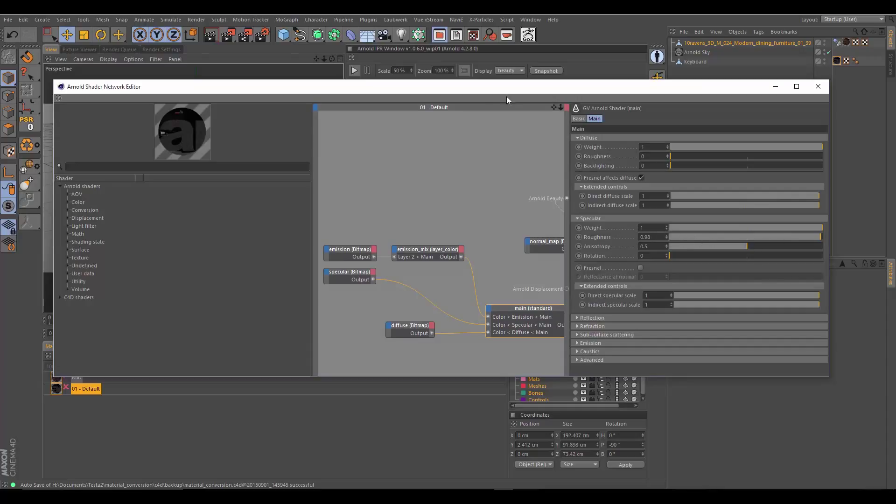
drag(483, 93, 473, 103)
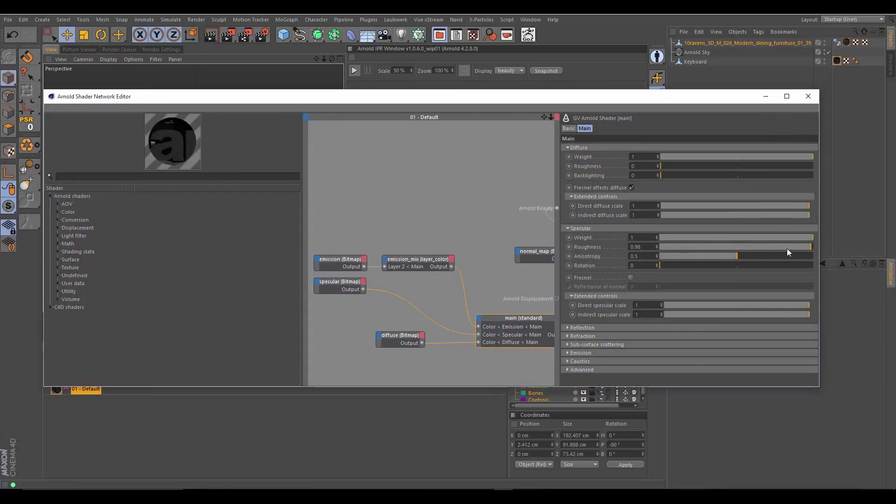
drag(786, 248, 703, 249)
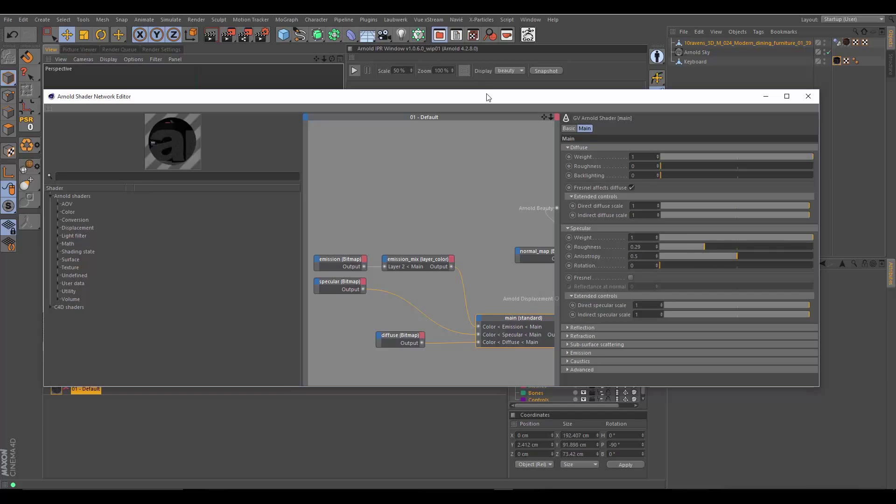
drag(486, 95, 504, 200)
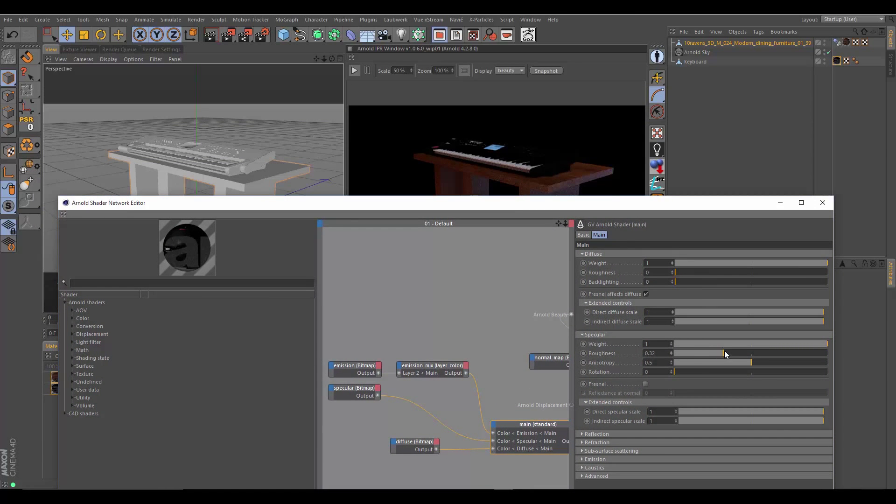
Enable Fresnel with reflectance at normal 0.09 and set Diffuse Weight to 0.7
click(645, 384)
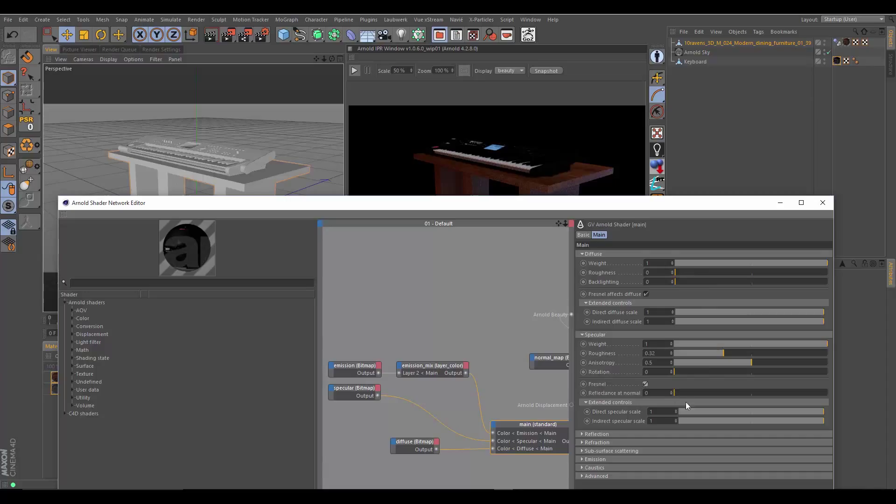
click(688, 393)
mouse_move(579, 208)
mouse_down()
mouse_move(580, 197)
mouse_move(580, 205)
mouse_up()
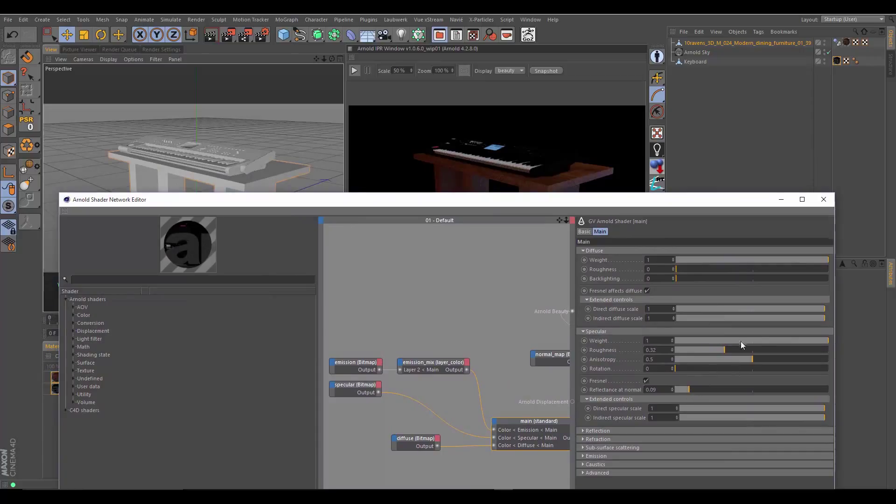
click(663, 260)
key(BackSpace)
key(Return)
drag(613, 205, 598, 137)
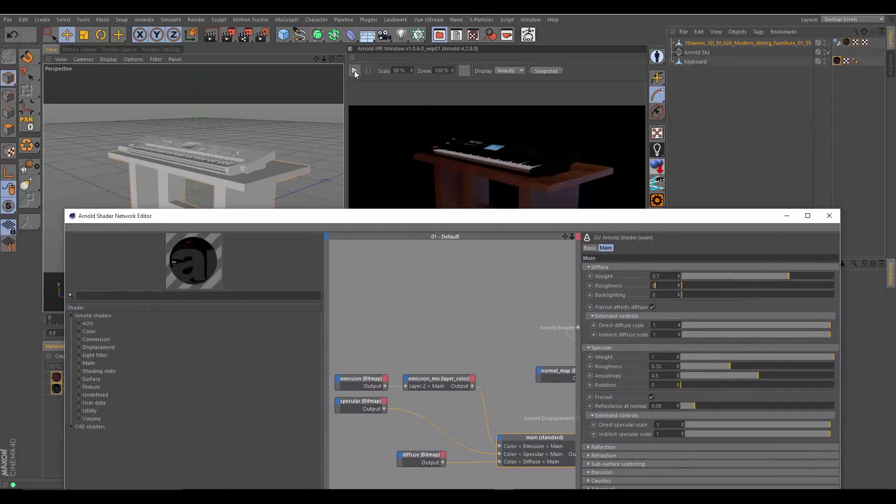
Restart the Arnold IPR render and orbit in close on the keyboard on the desk
click(354, 71)
drag(420, 216, 826, 226)
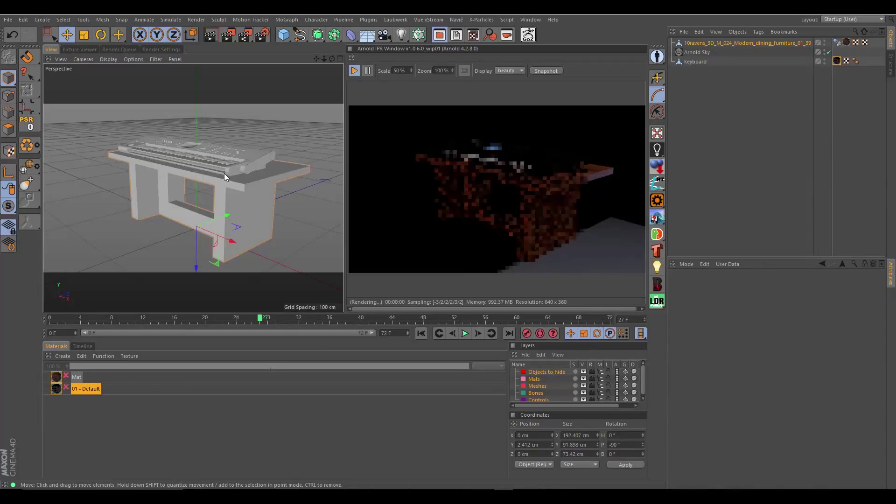
alt+drag(218, 179, 215, 217)
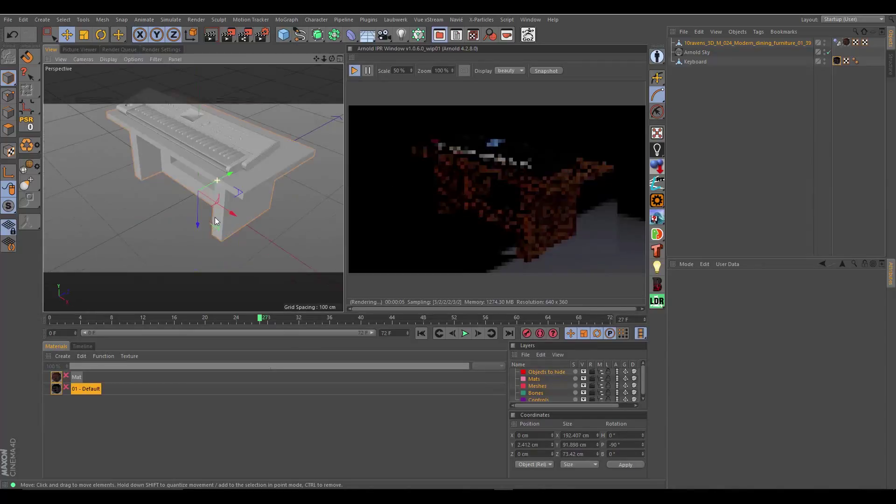
alt+drag(223, 178, 203, 198)
alt+right_drag(203, 198, 245, 195)
mouse_move(245, 194)
alt+mouse_down()
mouse_move(241, 201)
mouse_move(247, 192)
mouse_move(254, 200)
alt+mouse_up()
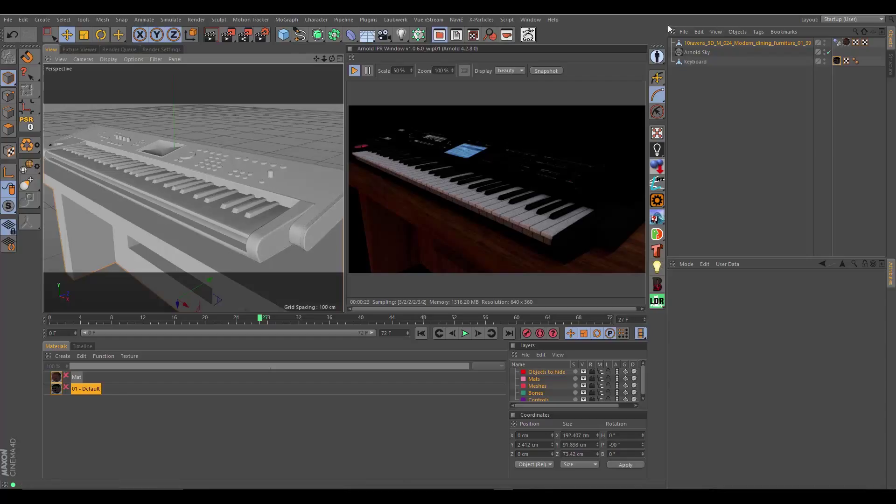
Switch to Production (User), browse the camera, MoGraph and project lists, then pick Production UV (User)
click(830, 20)
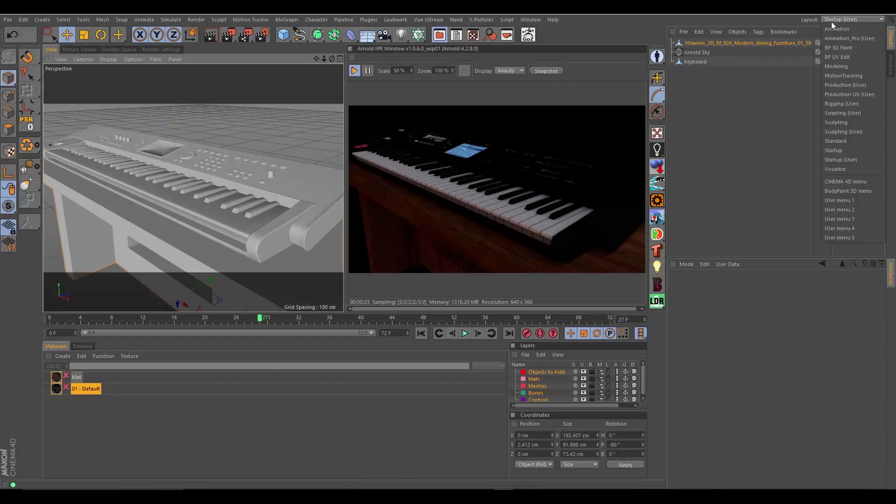
click(849, 87)
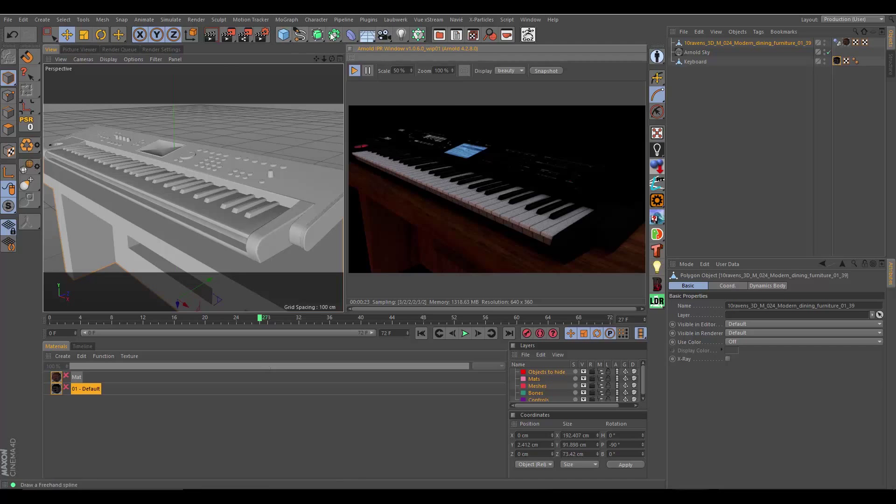
click(385, 38)
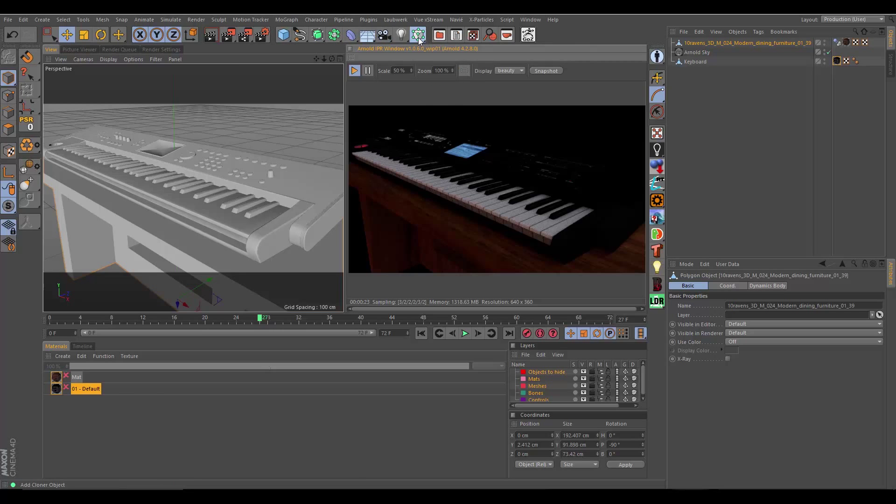
click(419, 34)
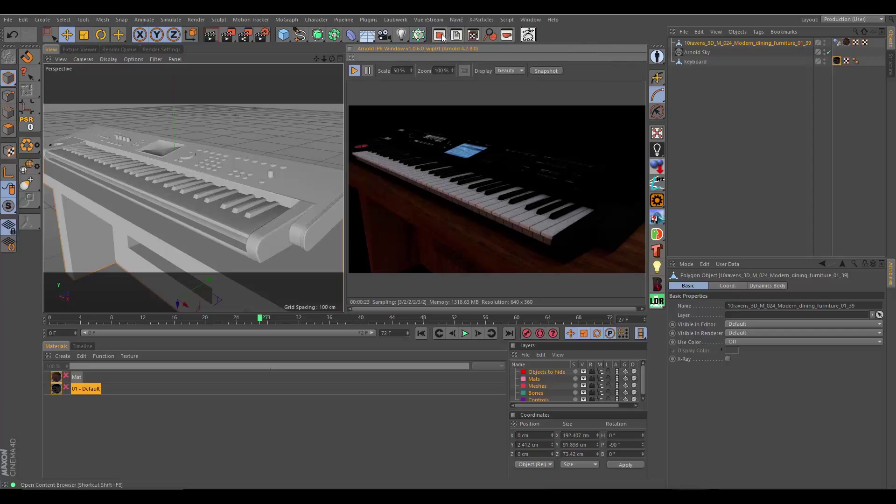
click(457, 35)
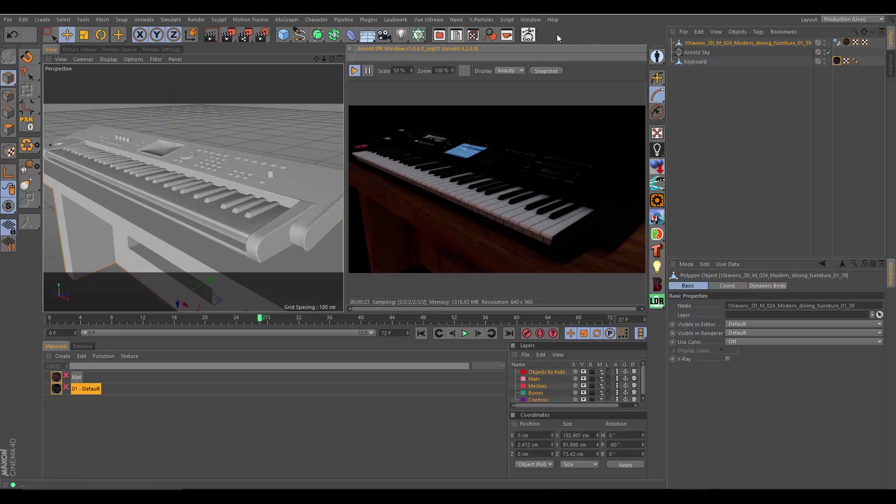
click(852, 19)
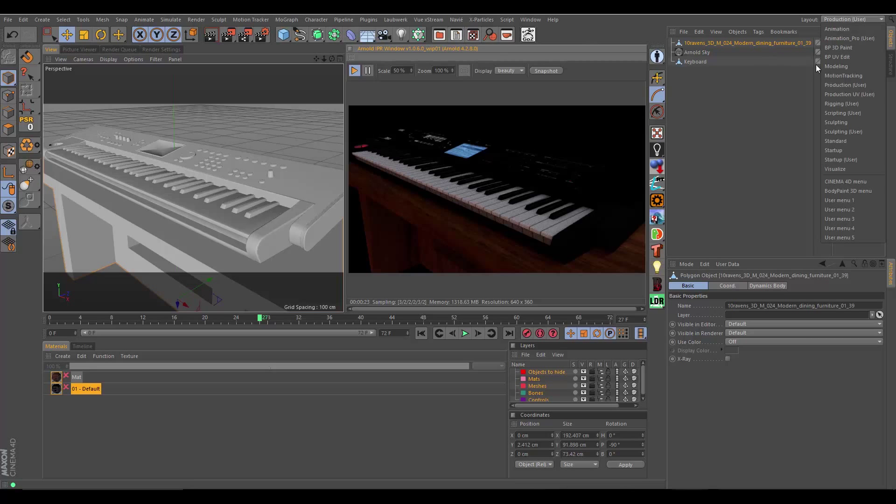
click(855, 94)
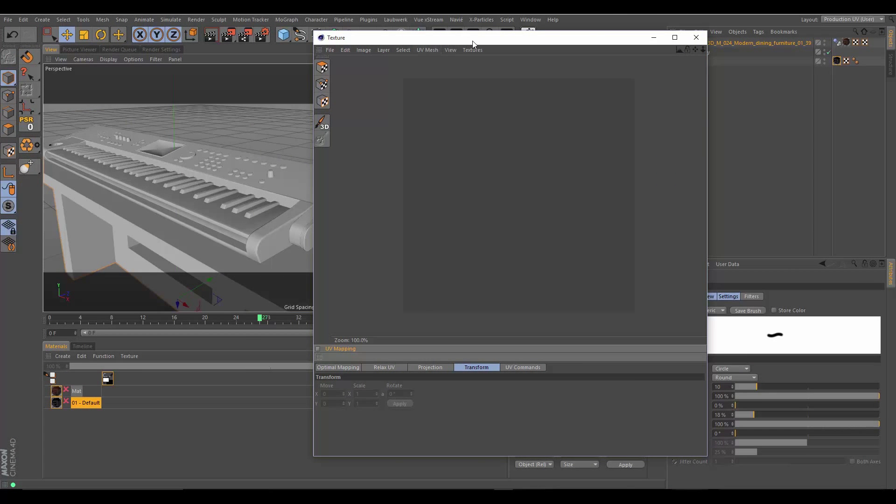
Move the Texture window out of view and choose the Animation_Pro (User) layout
drag(541, 42, 656, 50)
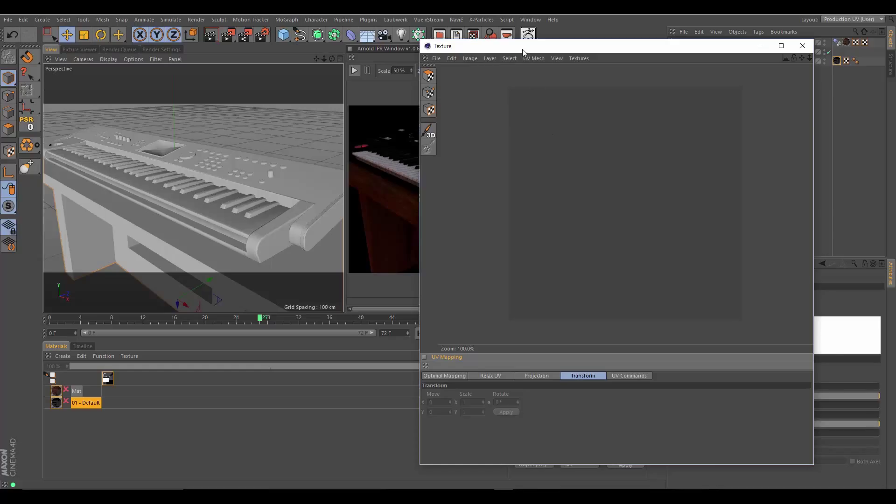
drag(523, 51, 895, 54)
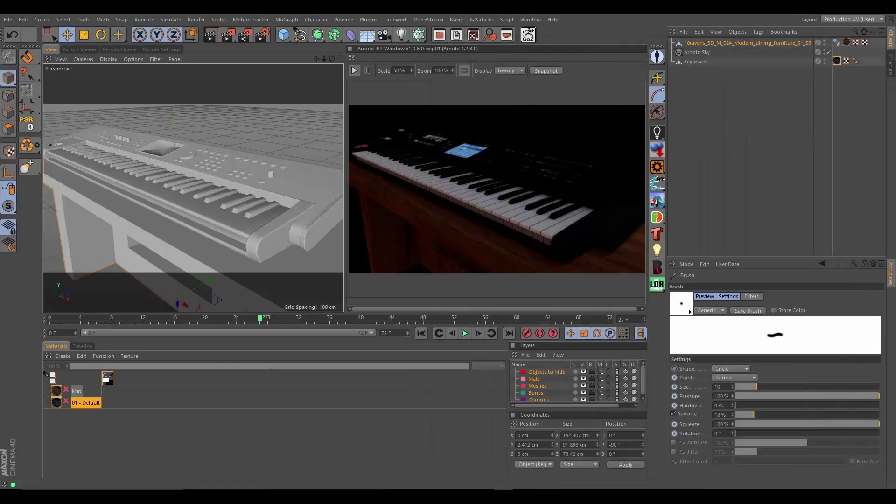
click(853, 20)
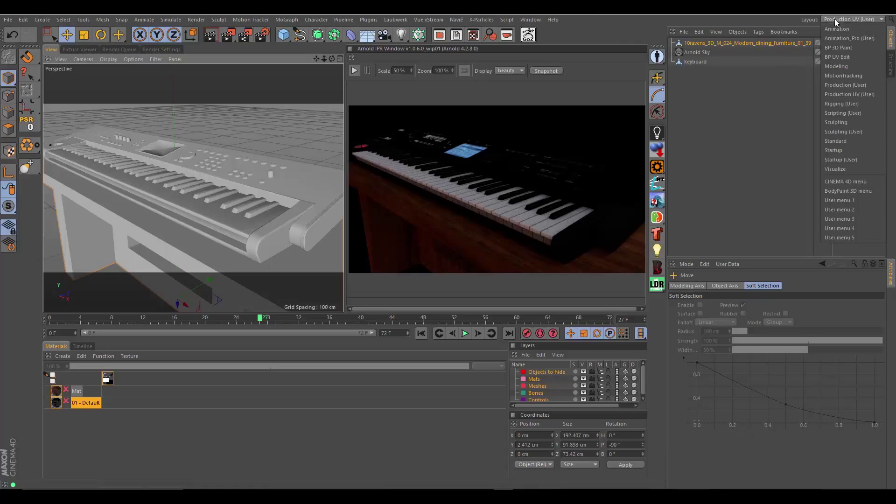
click(847, 38)
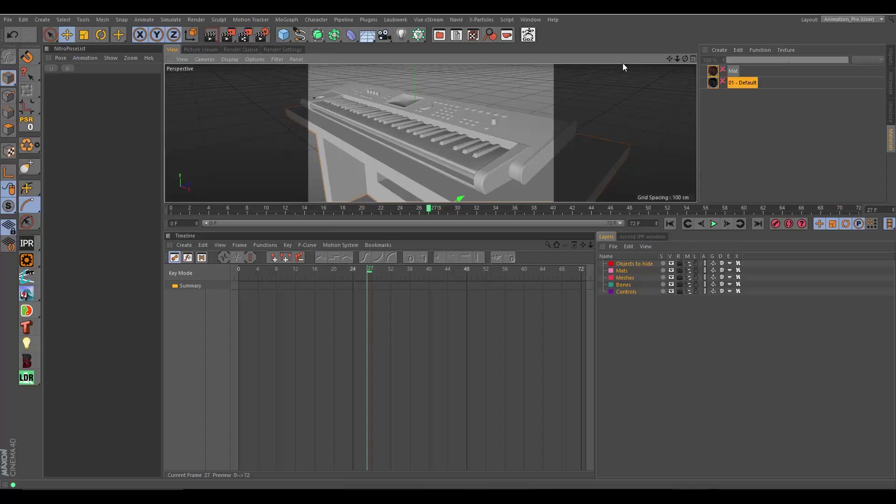
Choose Production (User) from the Layout dropdown at the top right
click(847, 20)
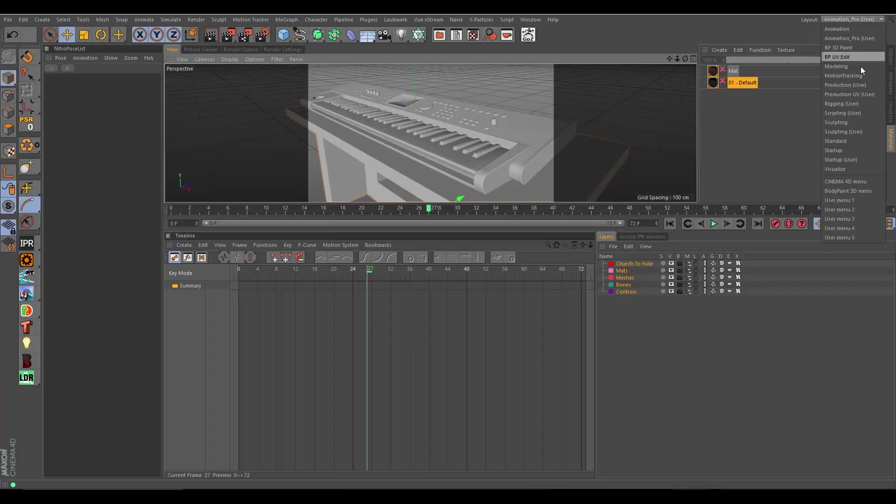
click(858, 86)
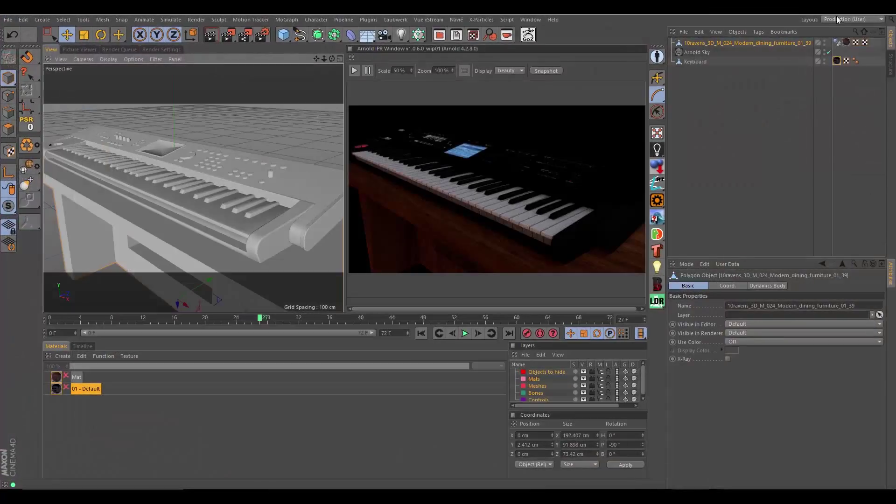
click(836, 20)
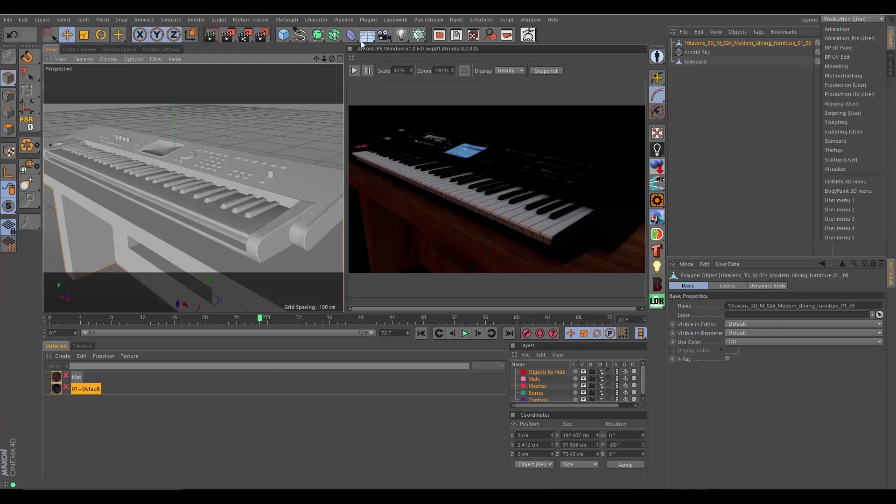
click(755, 125)
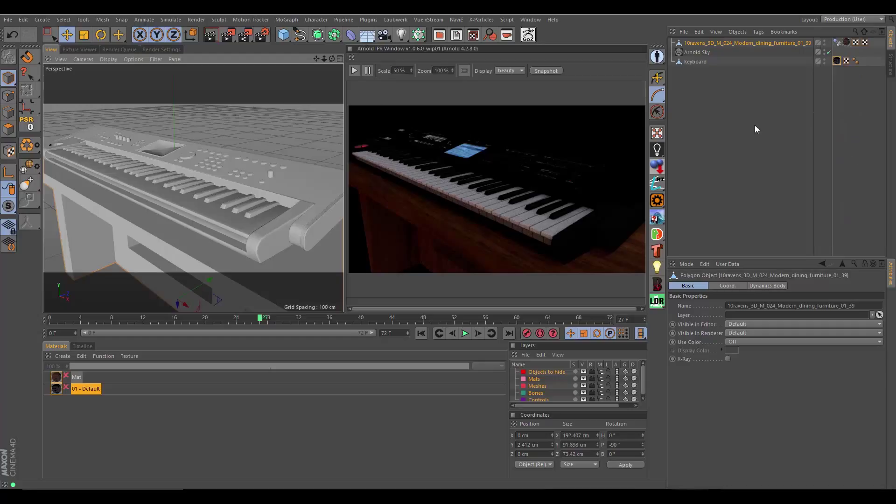